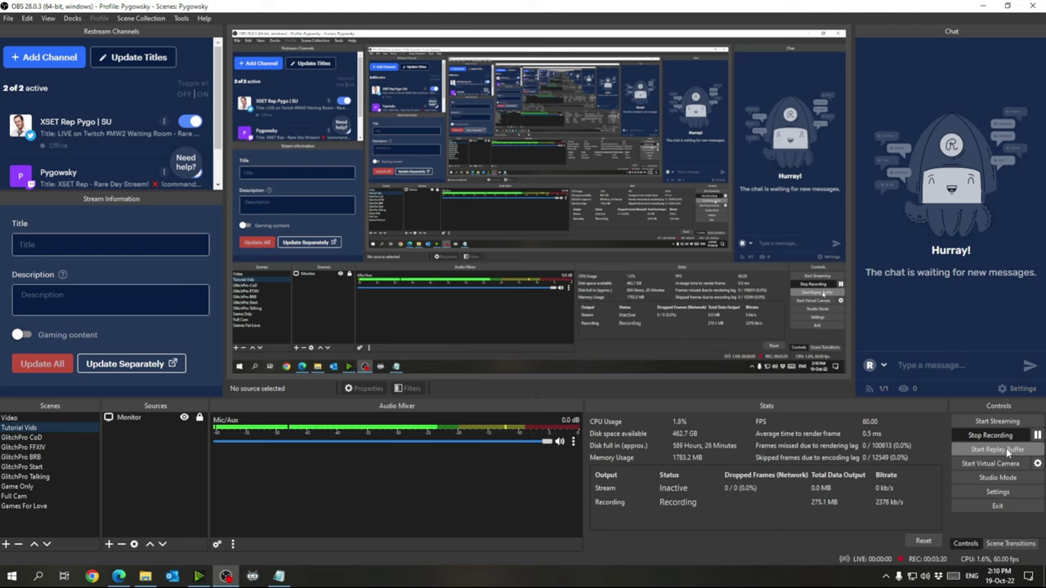
# Step: Bring the empty Untitled Filmora project to the front, switching away from OBS
pyautogui.click(986, 6)
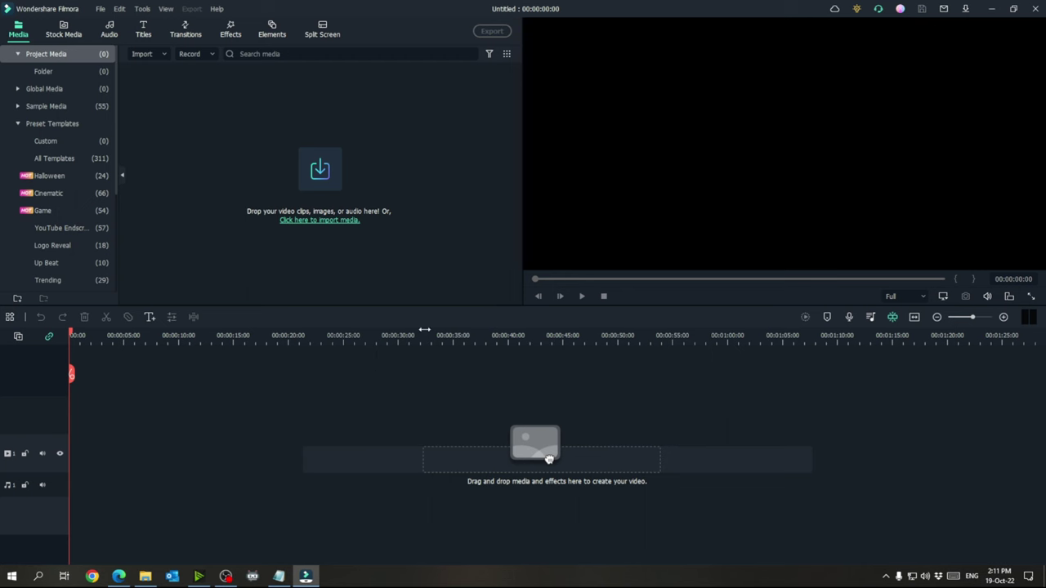
pyautogui.click(145, 576)
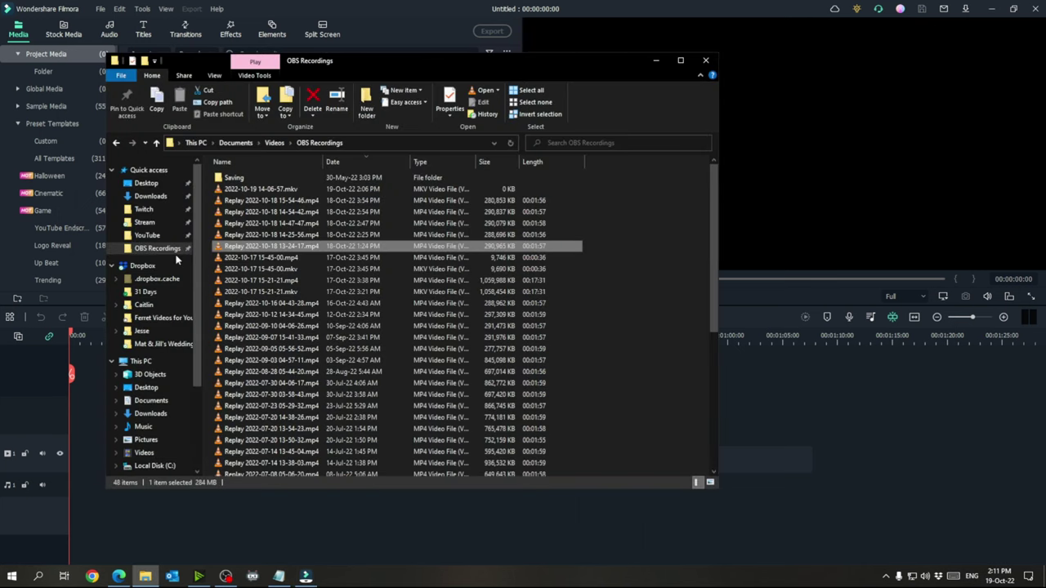
pyautogui.scroll(-6, 302, 414)
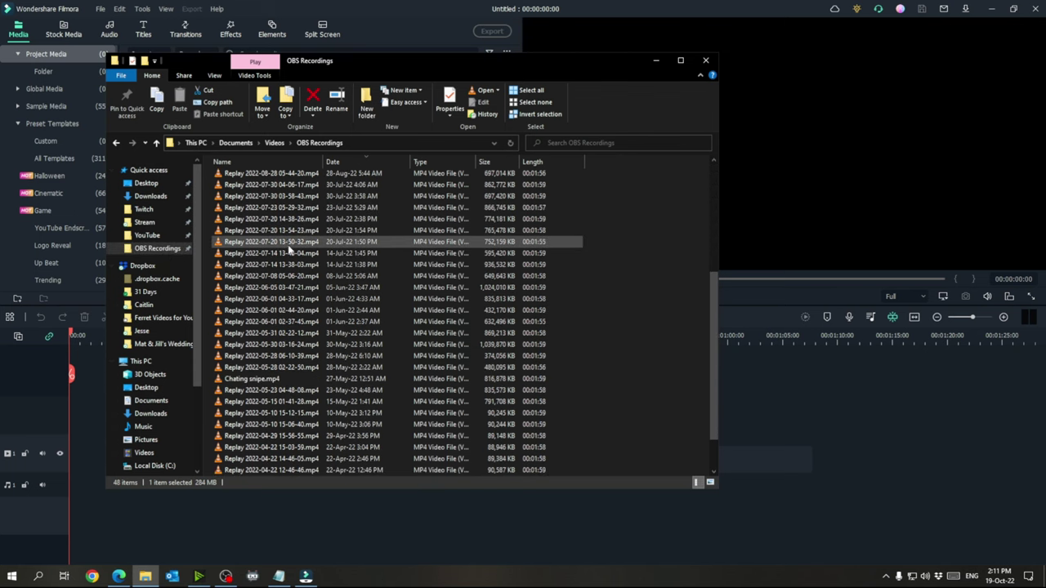
pyautogui.scroll(3, 313, 253)
pyautogui.scroll(3, 320, 265)
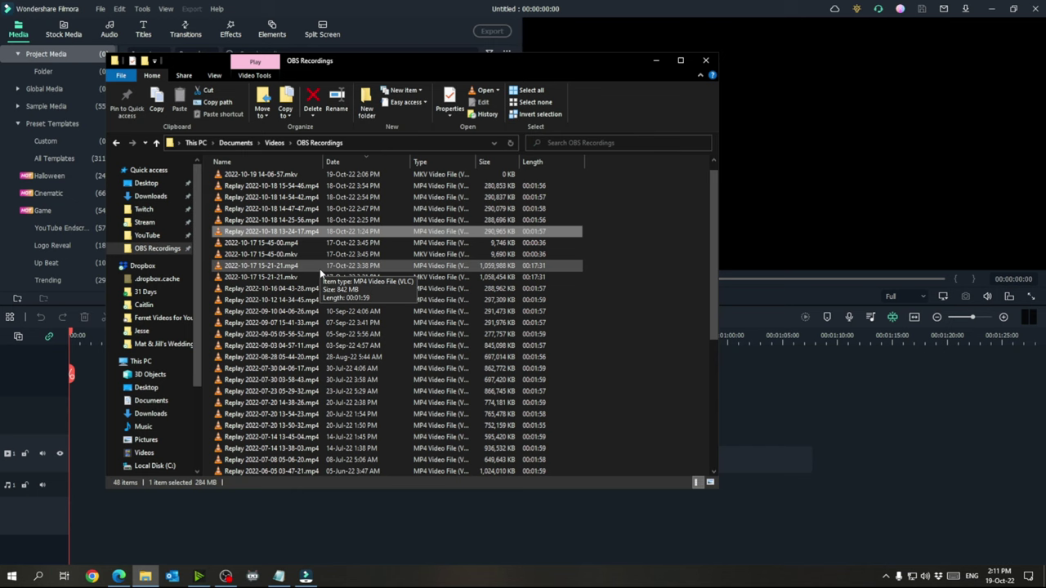
pyautogui.scroll(1, 290, 237)
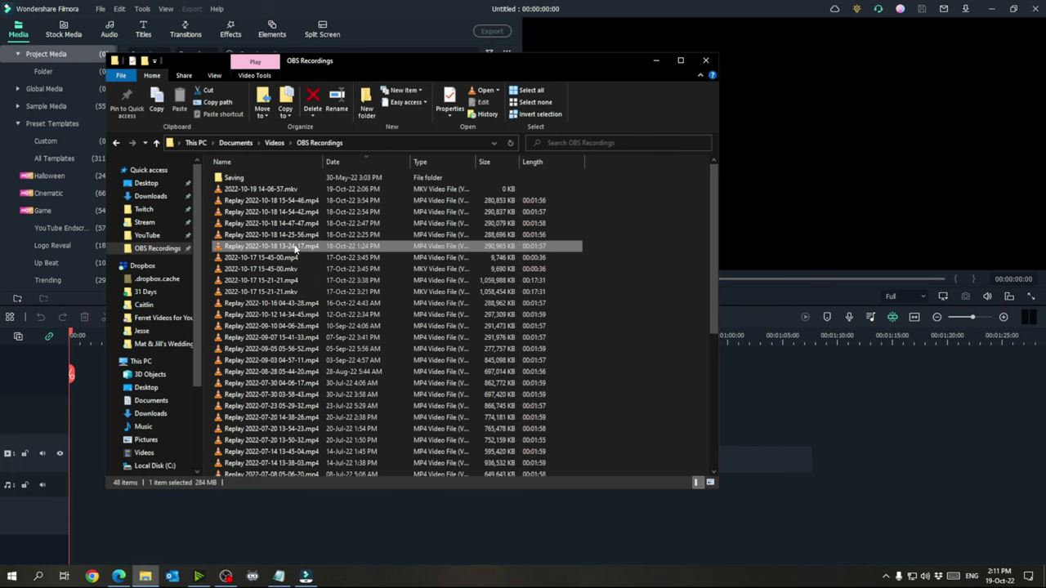
pyautogui.moveTo(374, 58); pyautogui.dragTo(582, 104)
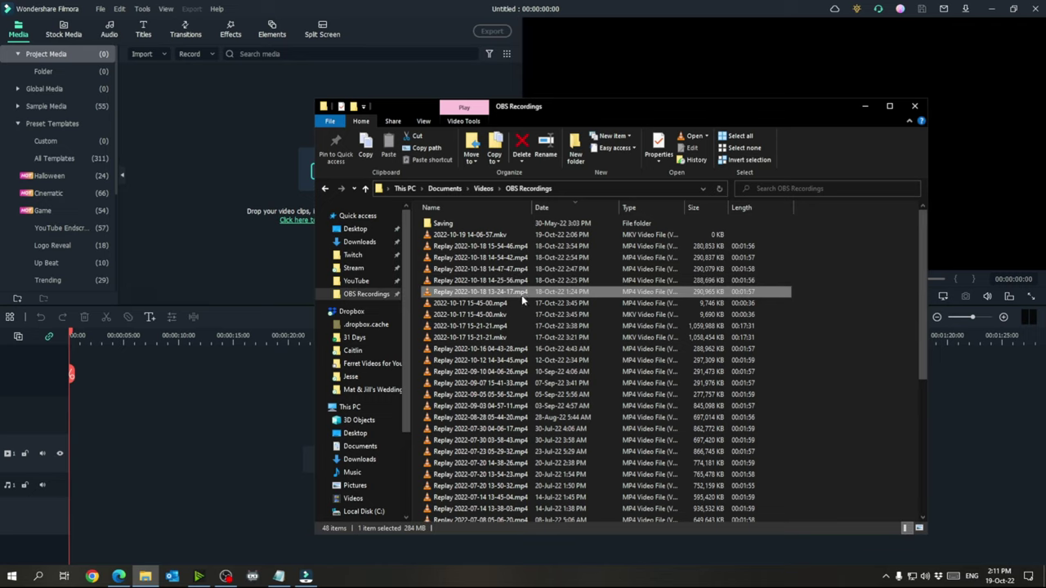
pyautogui.moveTo(523, 301); pyautogui.dragTo(549, 459)
# Step: Place the replay clip on the timeline and match the project to 1920 x 1080 60fps
pyautogui.click(915, 108)
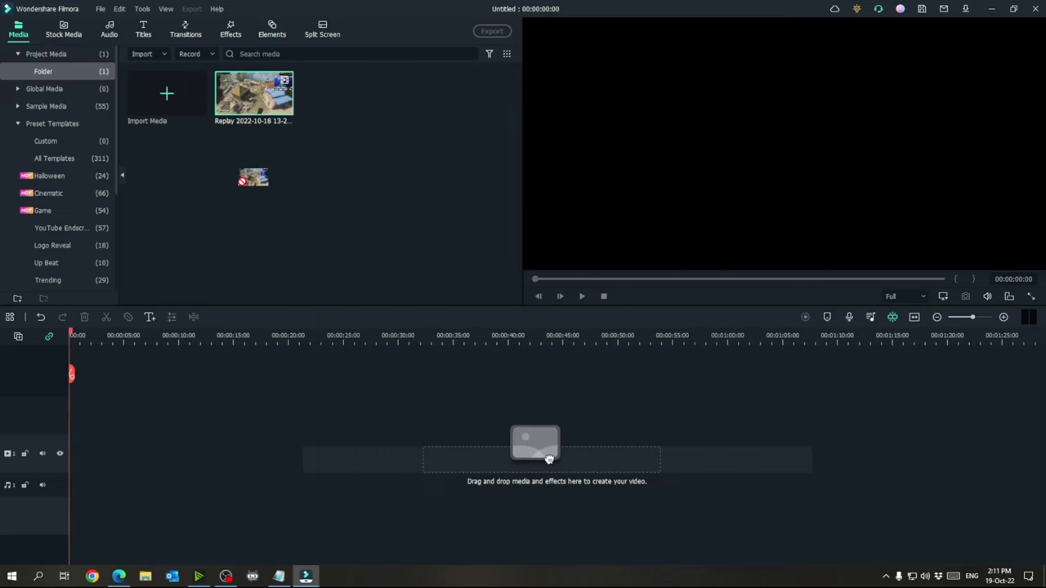
pyautogui.moveTo(254, 178); pyautogui.dragTo(253, 128)
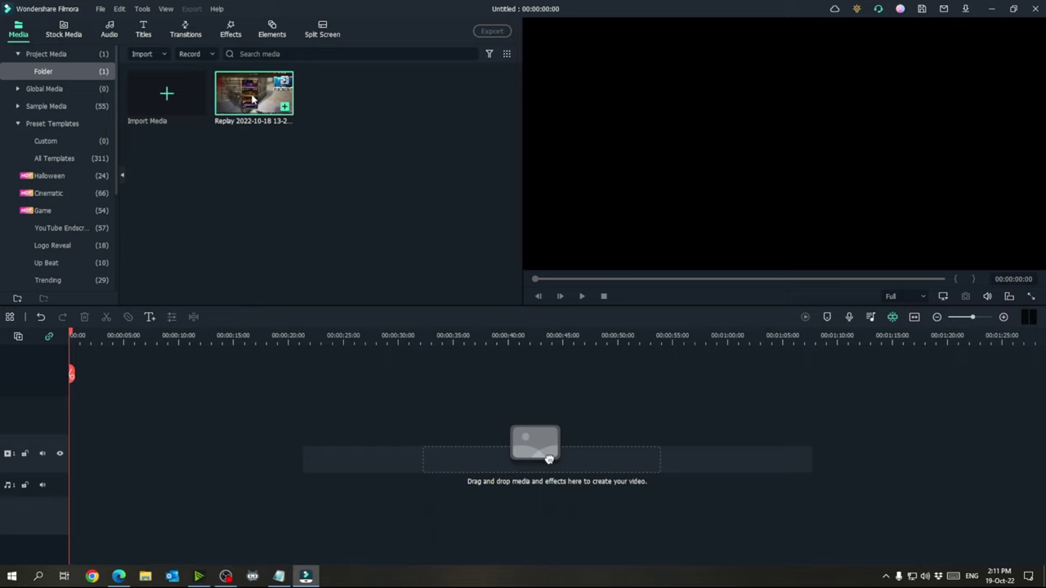
pyautogui.moveTo(254, 99); pyautogui.dragTo(76, 480)
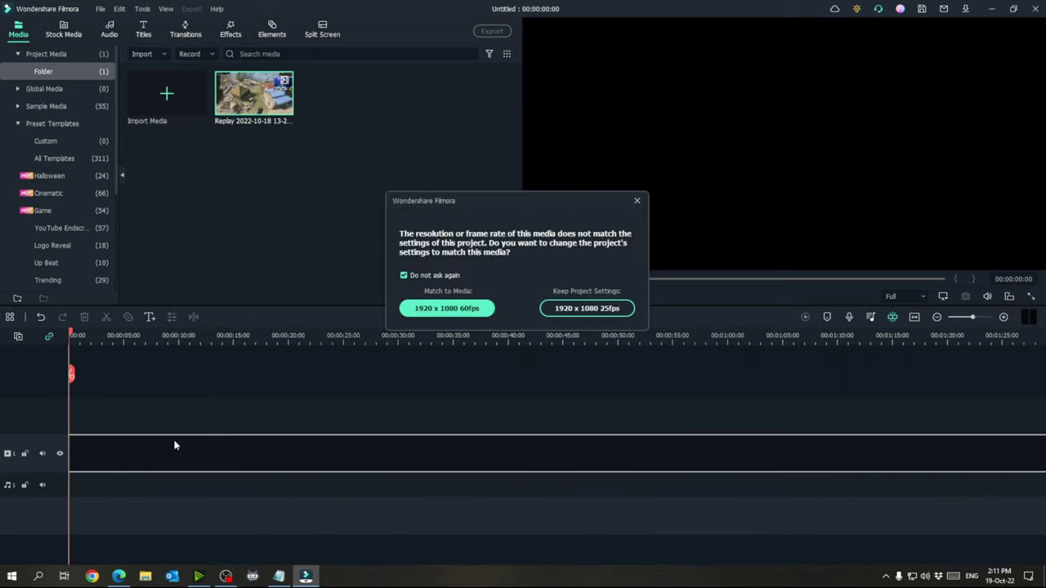
pyautogui.click(449, 309)
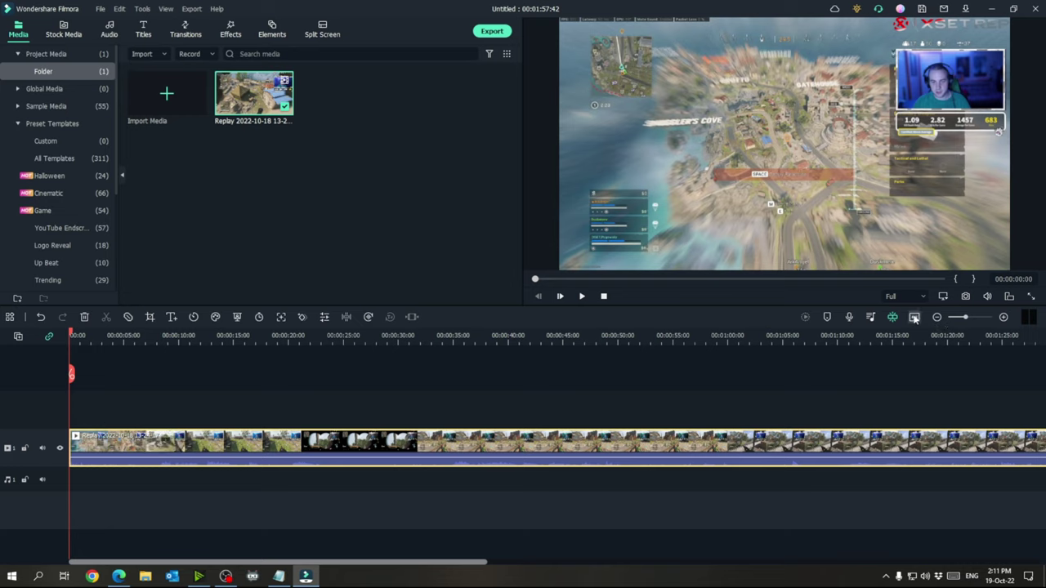
# Step: Split the clip at about 1:30 and delete the earlier part, leaving 00:00:26:52
pyautogui.click(915, 318)
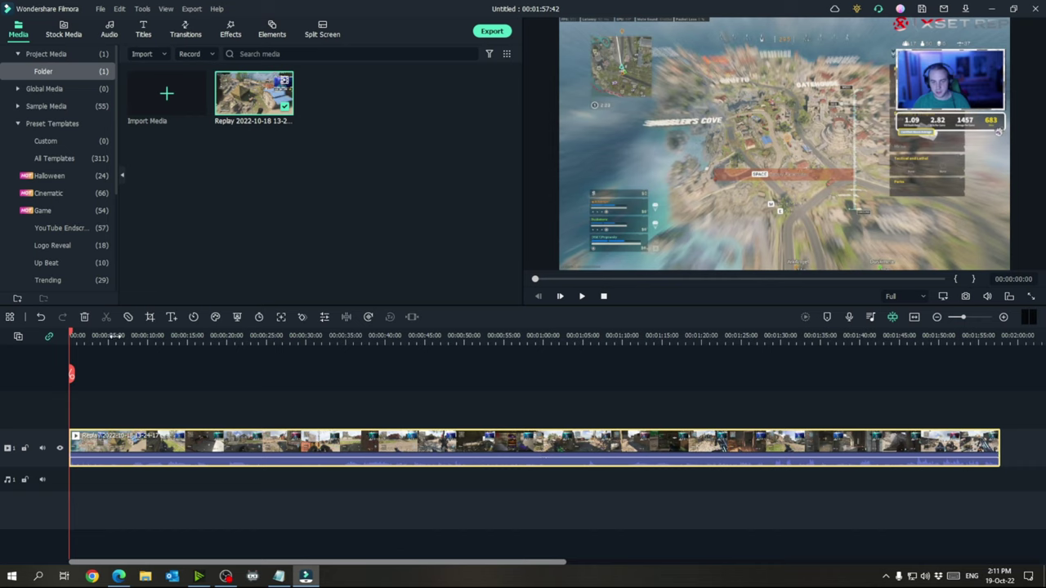
pyautogui.moveTo(71, 339); pyautogui.dragTo(787, 380)
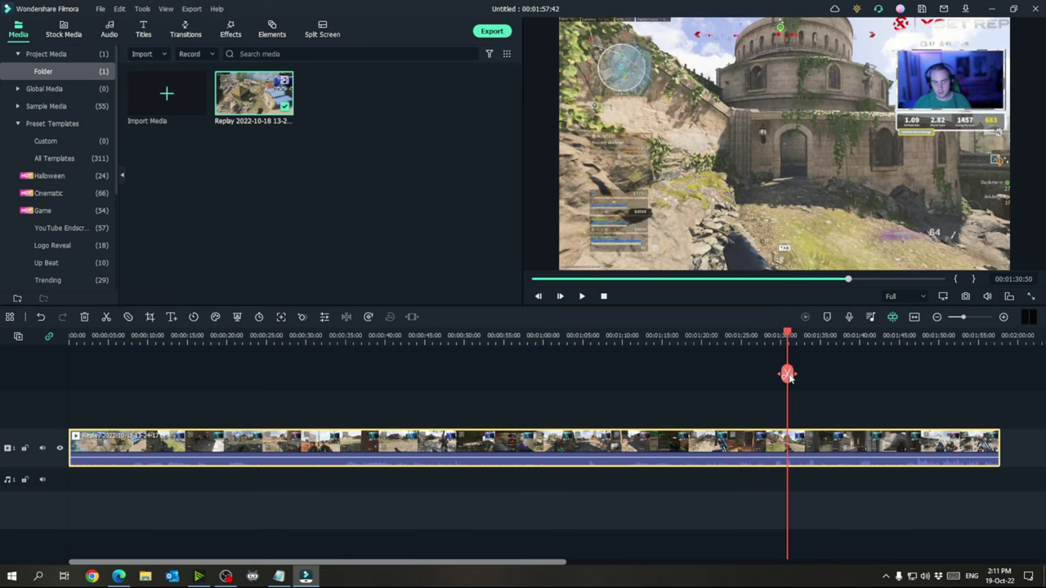
pyautogui.click(786, 374)
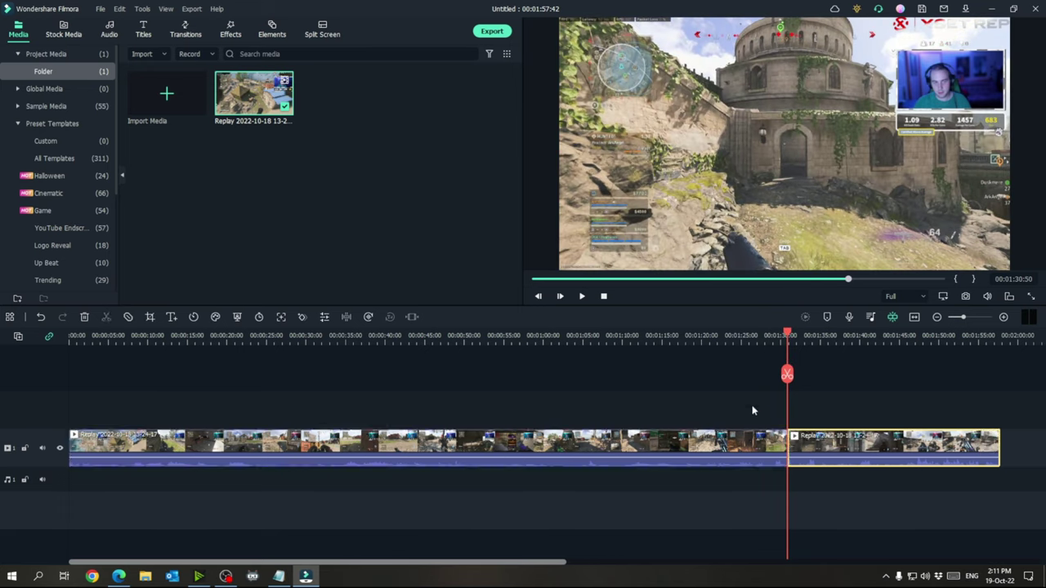
pyautogui.press('Delete')
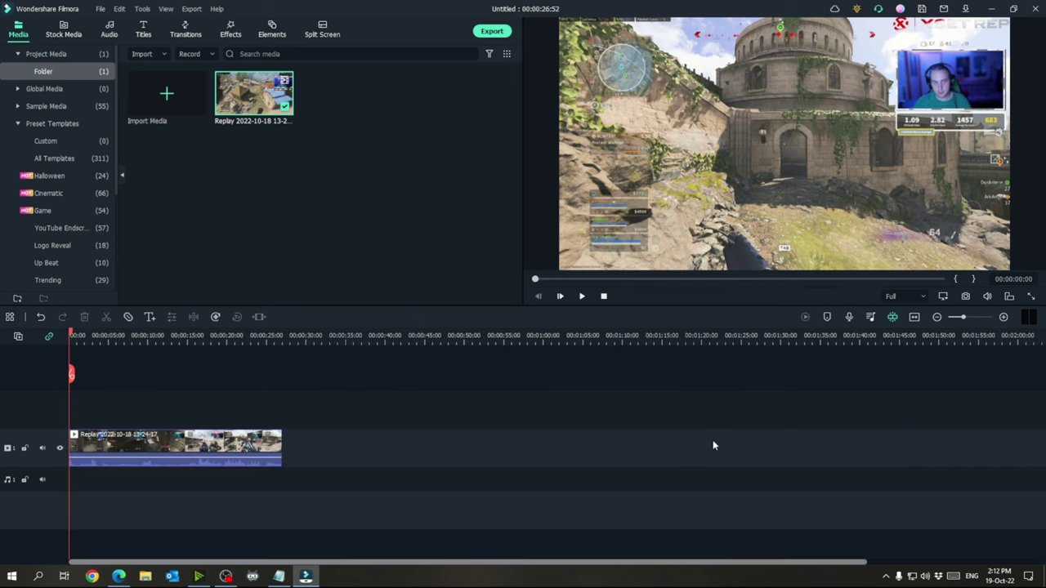
pyautogui.click(914, 317)
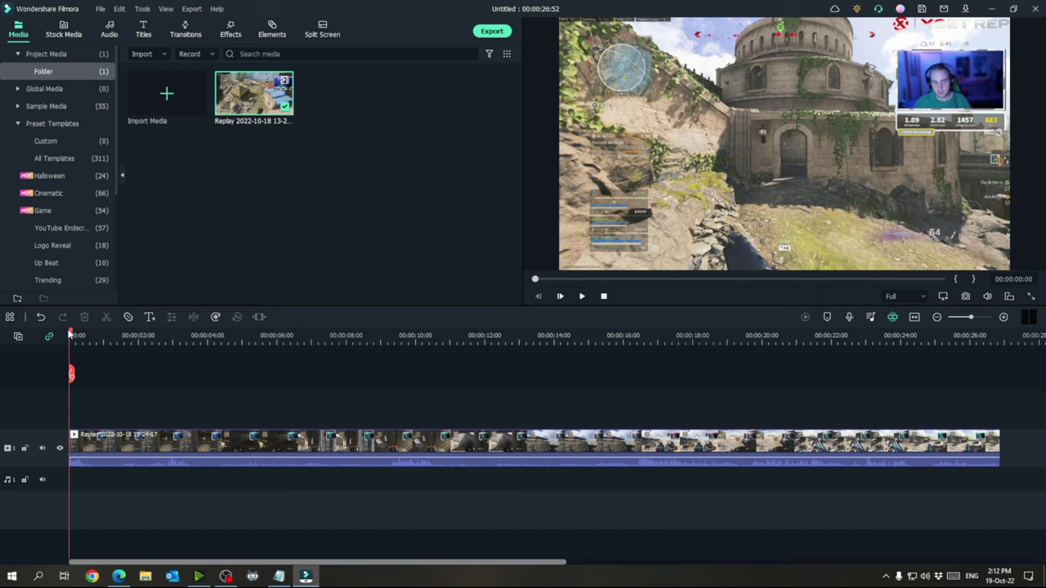
# Step: Find 00:00:24:40 by playing the preview, then split there and delete the tail
pyautogui.moveTo(72, 335); pyautogui.dragTo(641, 374)
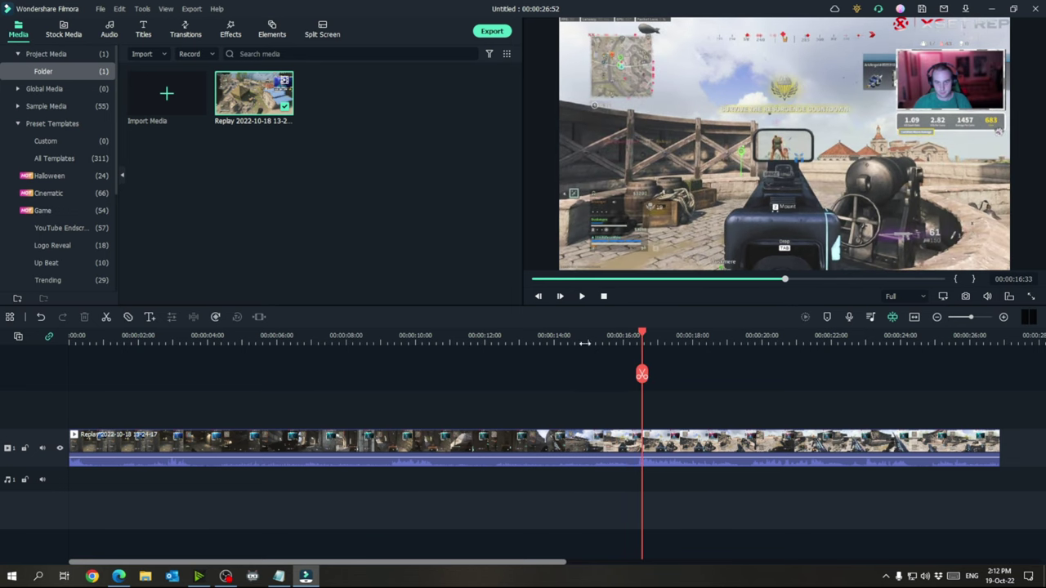
pyautogui.click(583, 296)
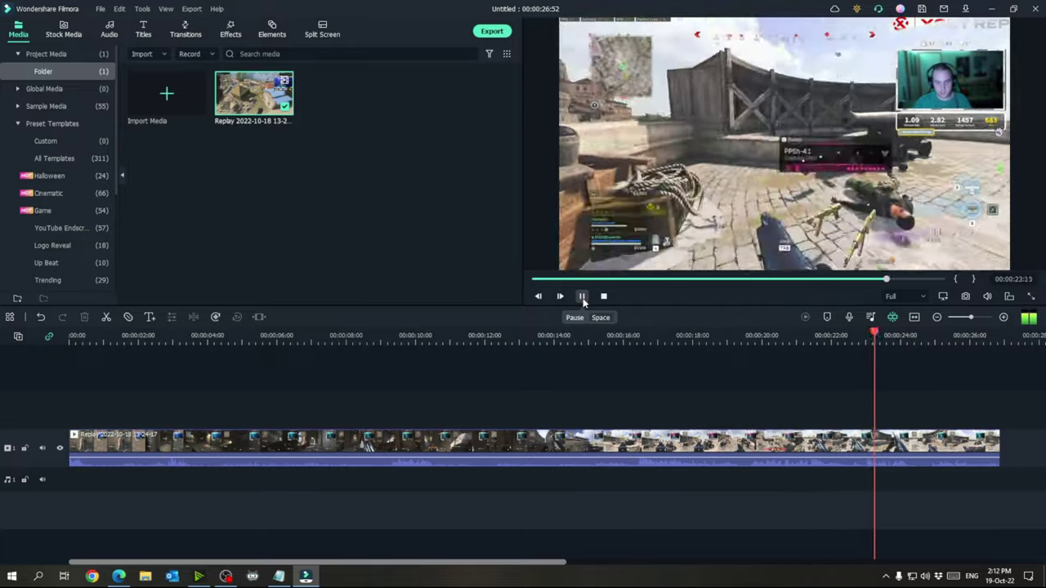
pyautogui.click(582, 297)
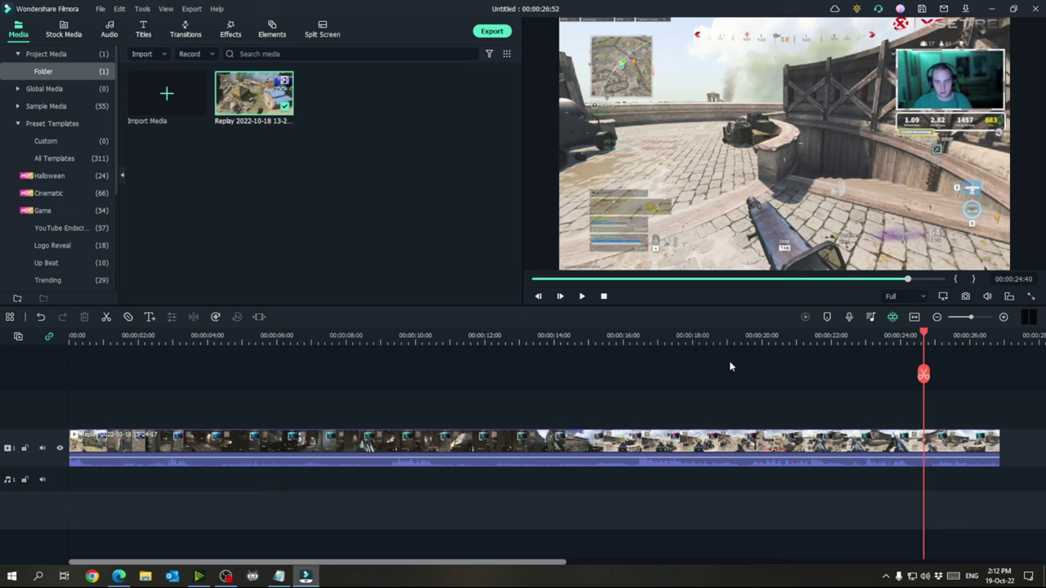
pyautogui.click(924, 375)
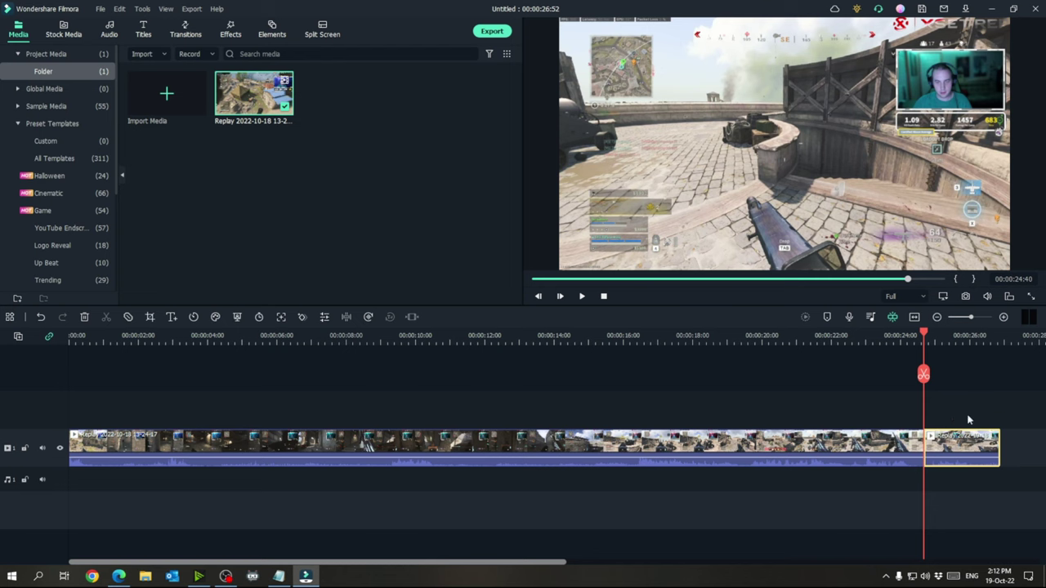
pyautogui.press('Delete')
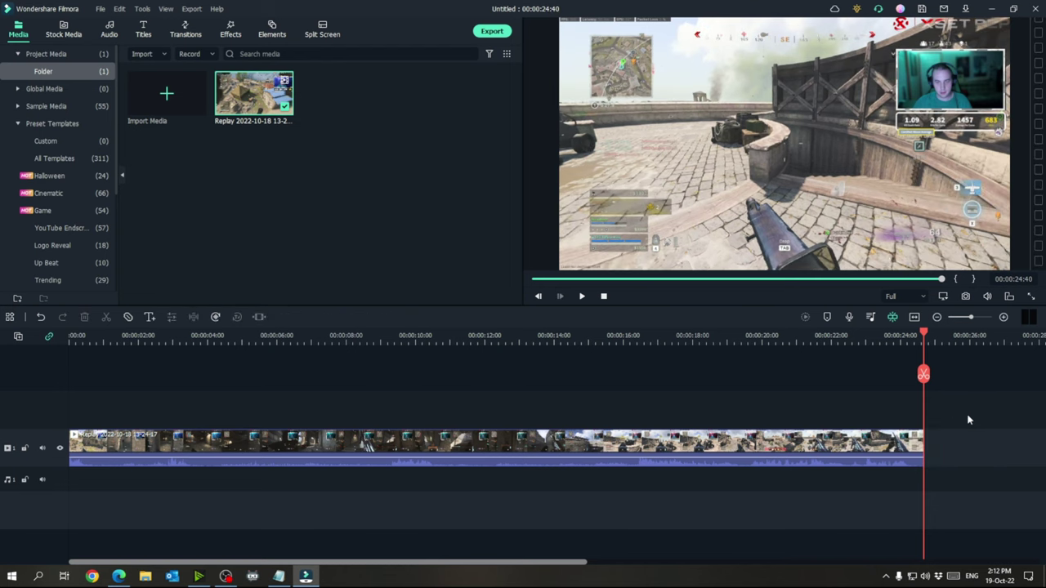
# Step: Jump the preview to 00:00:09:40, then play and pause at 00:00:16:59
pyautogui.moveTo(952, 278); pyautogui.dragTo(983, 279)
pyautogui.click(1018, 279)
pyautogui.doubleClick(1018, 279)
pyautogui.write('0')
pyautogui.write('9')
pyautogui.press('Return')
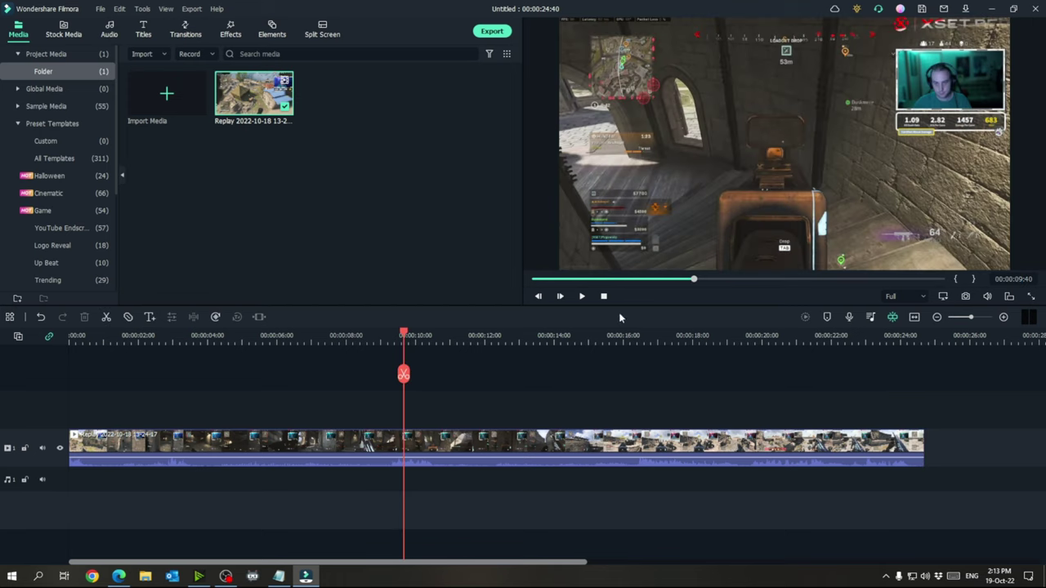
pyautogui.click(582, 297)
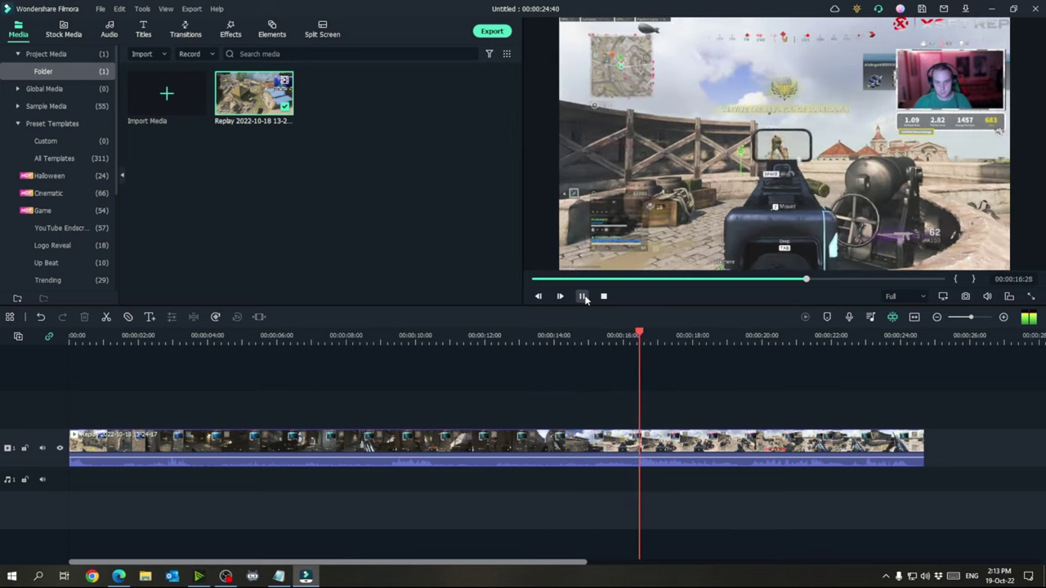
pyautogui.click(582, 297)
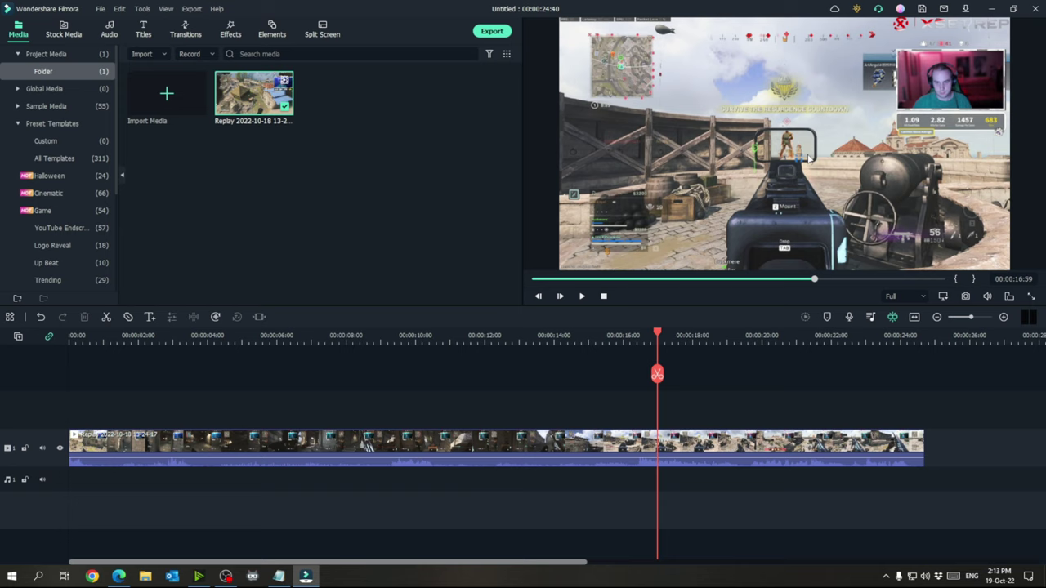
# Step: Set the preview timecode to 00:00:14:43, then scrub back to 00:00:14:32
pyautogui.moveTo(820, 283); pyautogui.dragTo(811, 283)
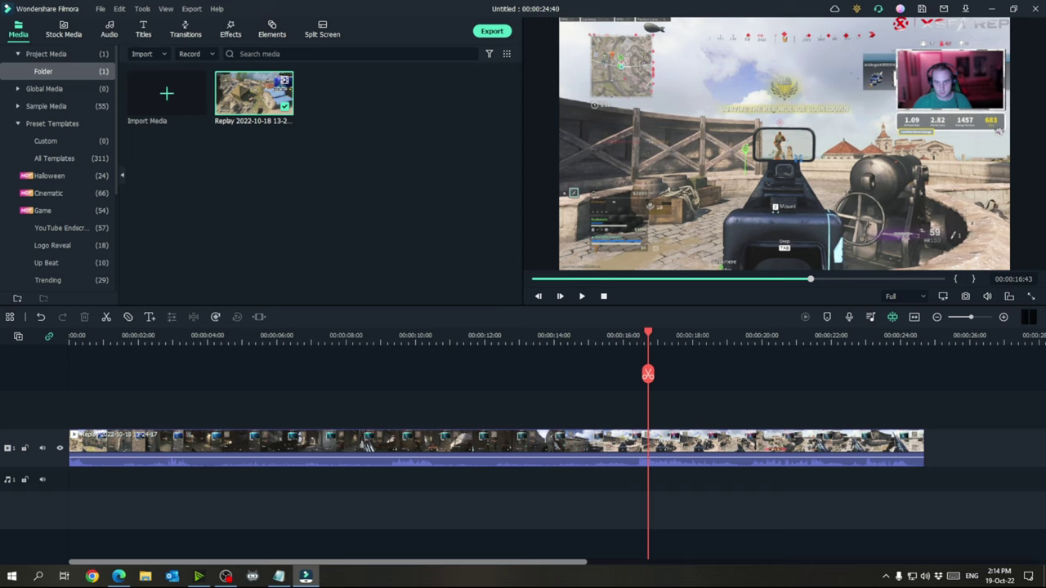
pyautogui.doubleClick(1013, 279)
pyautogui.click(1018, 278)
pyautogui.write('4')
pyautogui.press('Return')
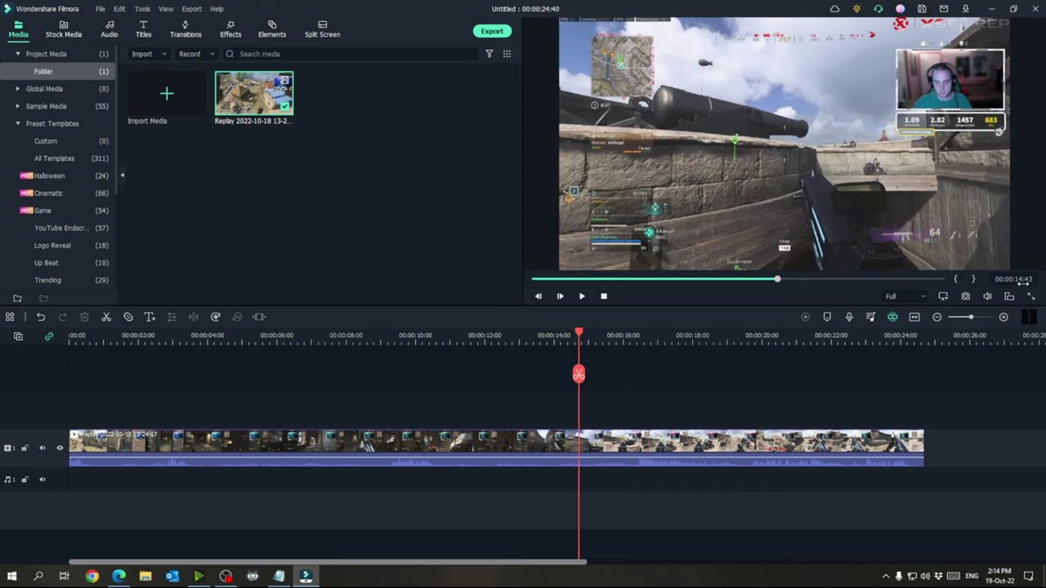
pyautogui.click(772, 281)
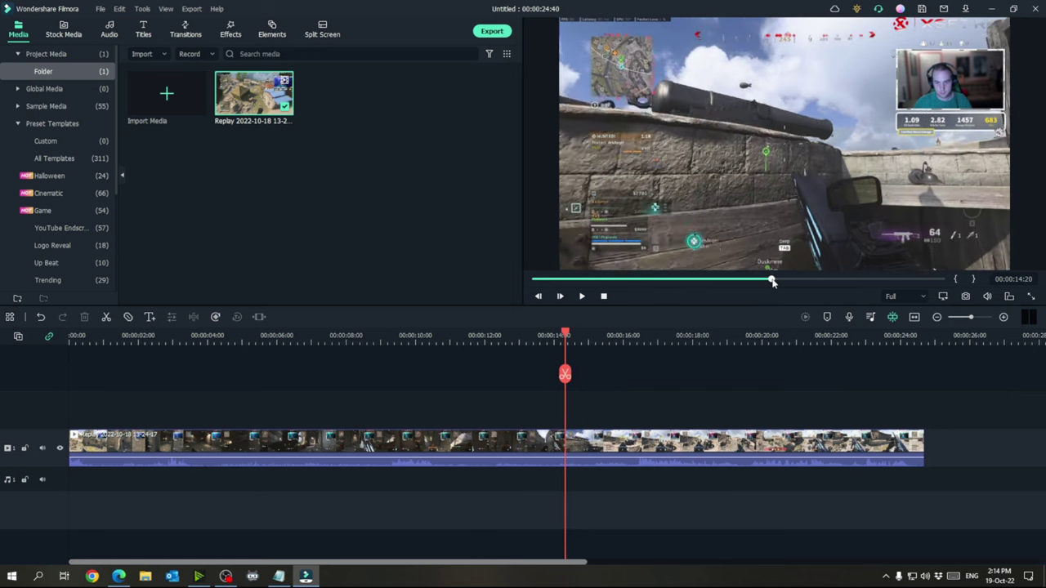
pyautogui.moveTo(772, 280)
pyautogui.mouseDown()
pyautogui.moveTo(756, 280)
pyautogui.moveTo(795, 284)
pyautogui.moveTo(773, 283)
pyautogui.mouseUp()
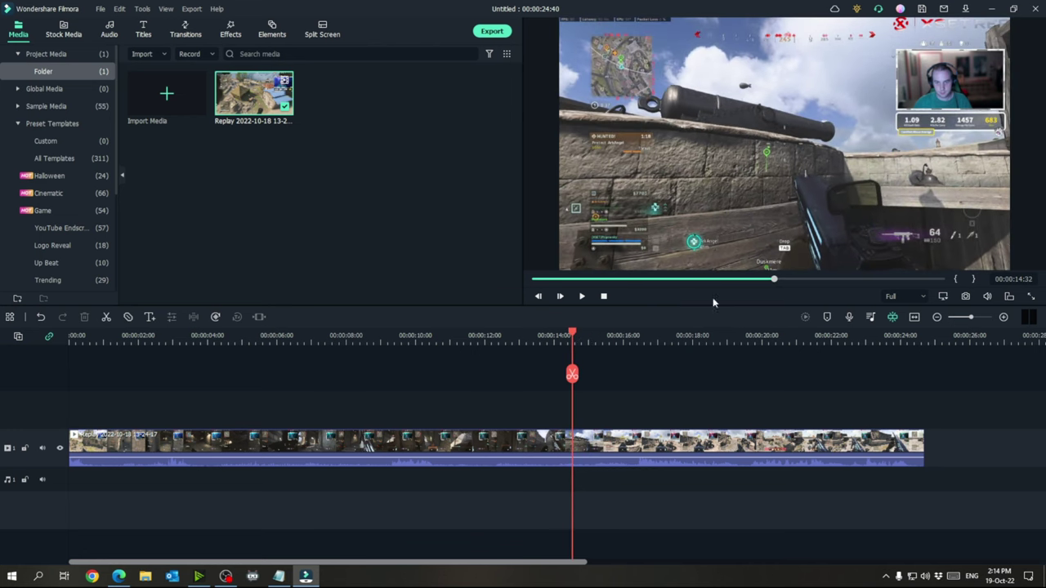
# Step: Split at 00:00:14:32, delete the opening part, and preview the 00:00:10:08 clip
pyautogui.click(574, 375)
pyautogui.click(508, 446)
pyautogui.press('Delete')
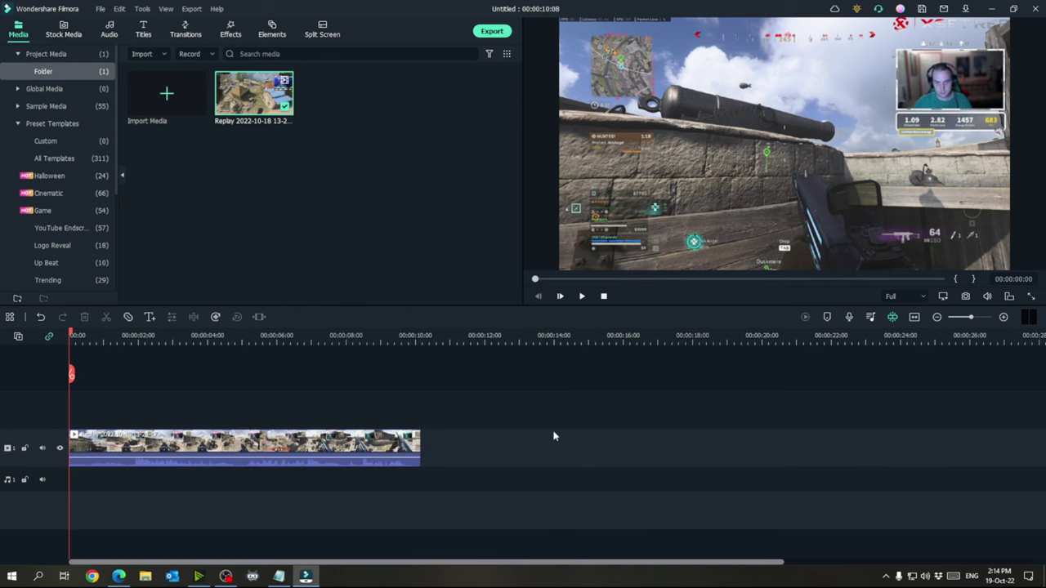
pyautogui.click(914, 317)
pyautogui.click(541, 280)
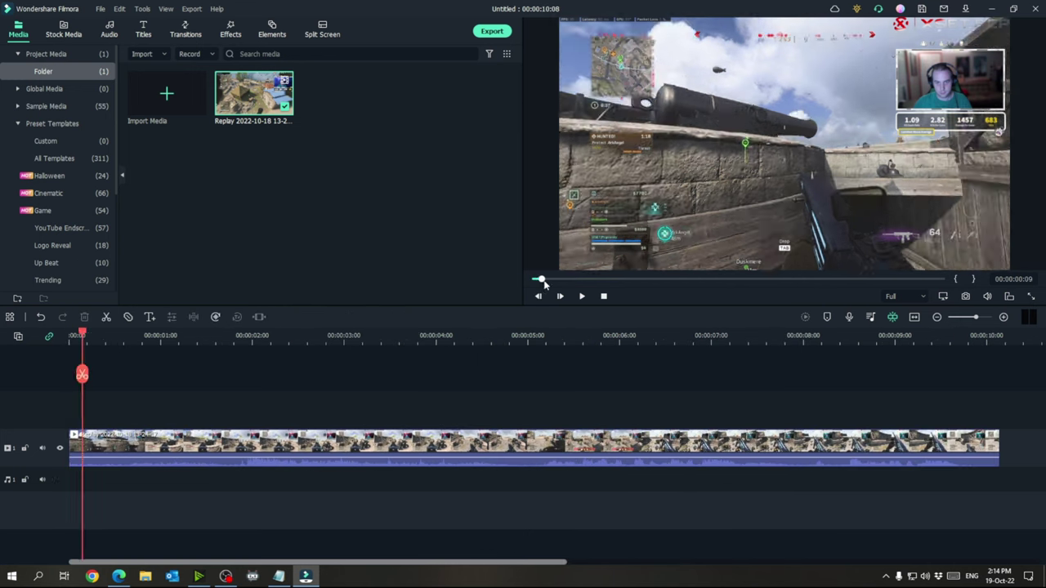
pyautogui.moveTo(545, 283); pyautogui.dragTo(965, 297)
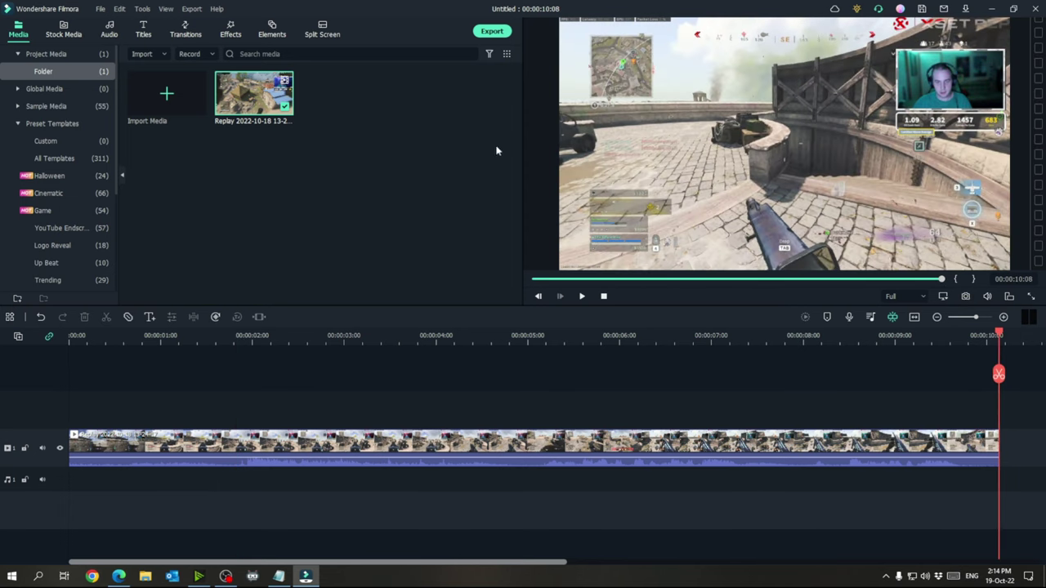
# Step: Export fudgin circle tower-1.mp4 to Downloads at Best quality, 1920x1080, 60 fps
pyautogui.click(495, 34)
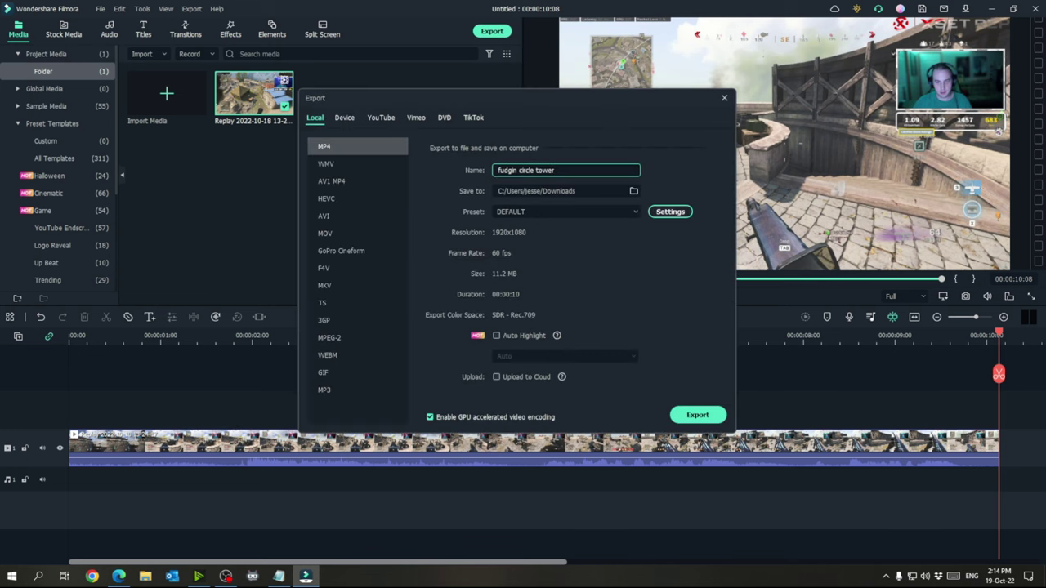
pyautogui.click(635, 213)
pyautogui.click(560, 250)
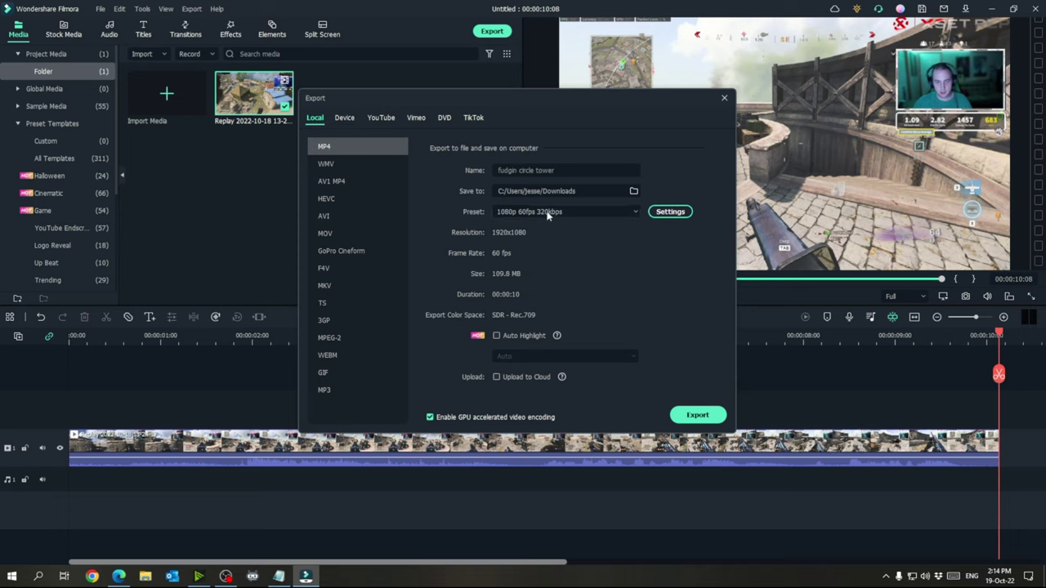
pyautogui.click(670, 212)
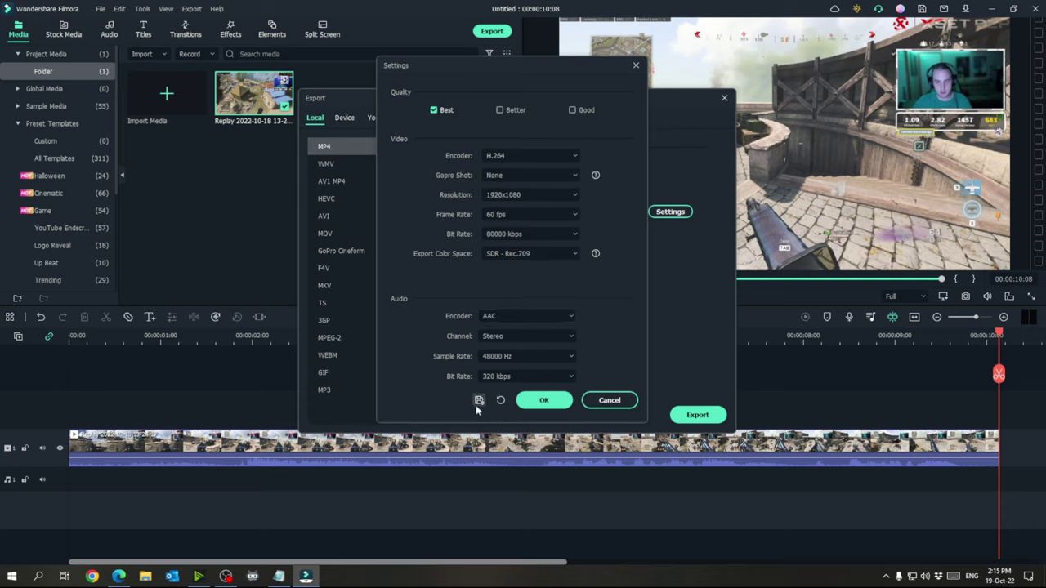
pyautogui.click(544, 401)
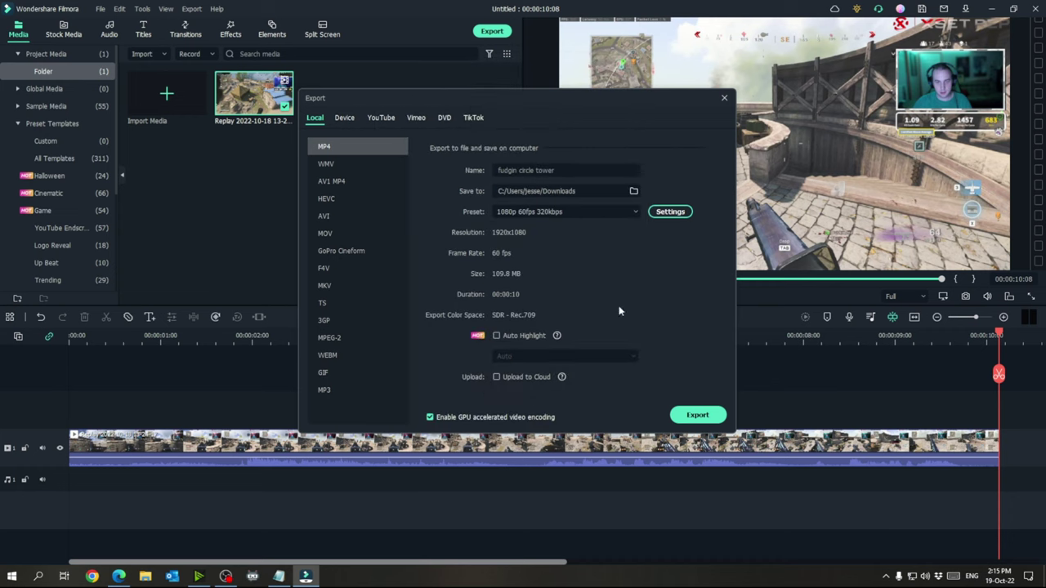
pyautogui.click(689, 416)
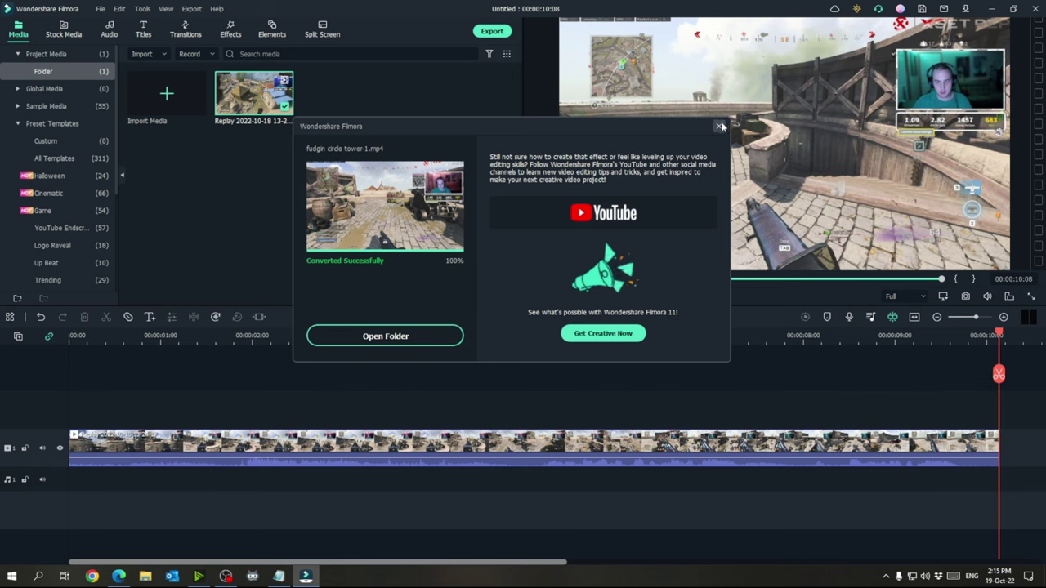
# Step: Dismiss the Converted Successfully dialog and bring up the StreamLadder homepage in Edge
pyautogui.click(718, 126)
pyautogui.click(118, 576)
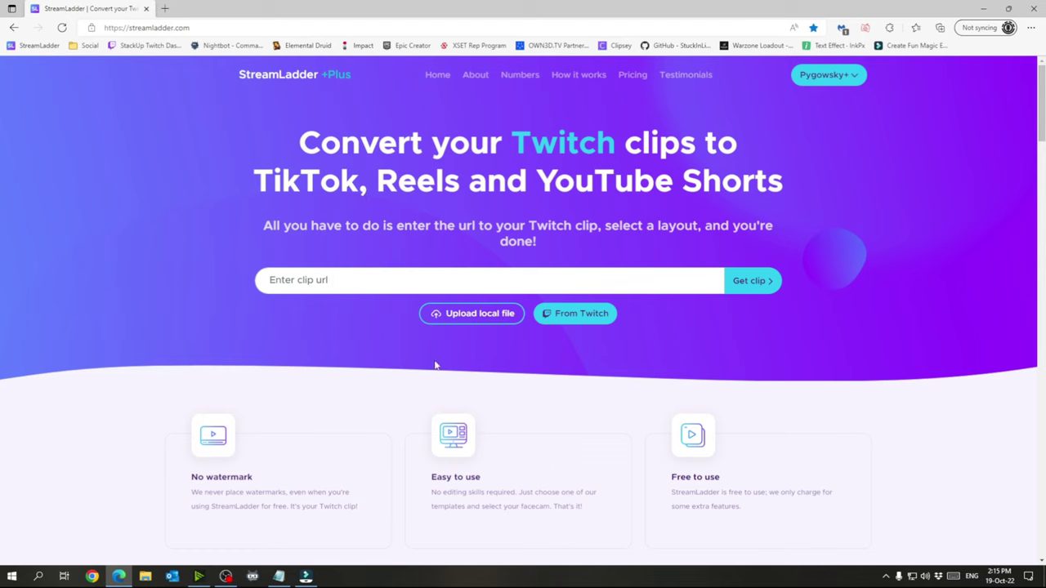
# Step: Upload fudgin circle tower-1.mp4 from Downloads and open a second StreamLadder home tab
pyautogui.click(456, 320)
pyautogui.click(181, 94)
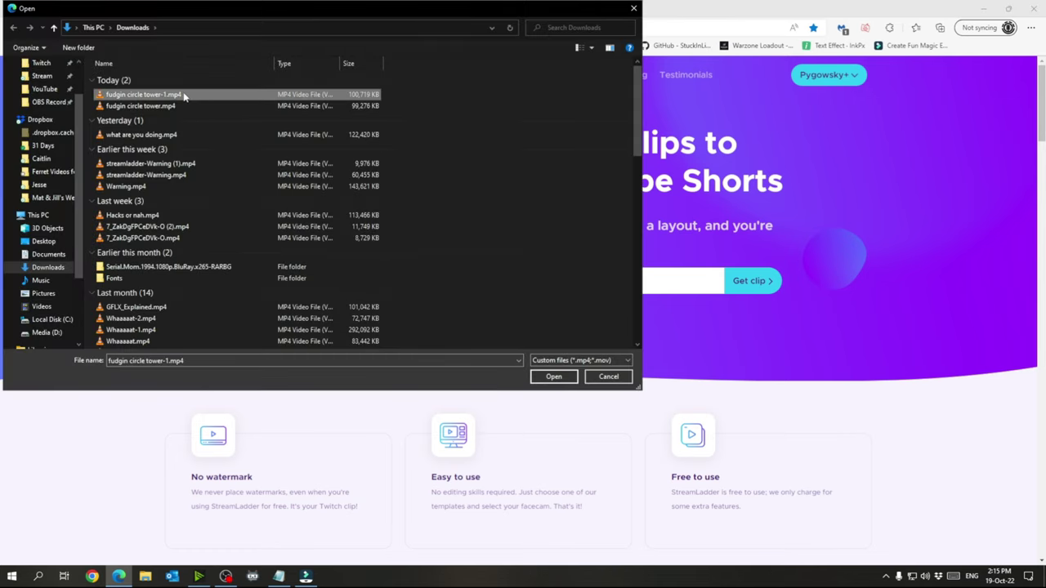
pyautogui.click(572, 376)
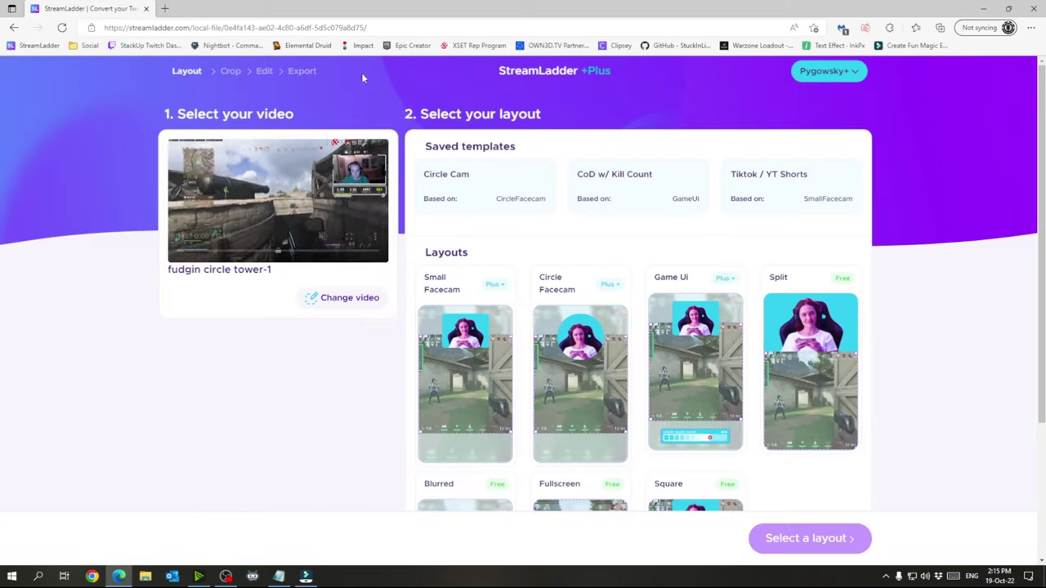
pyautogui.middleClick(33, 45)
pyautogui.click(196, 8)
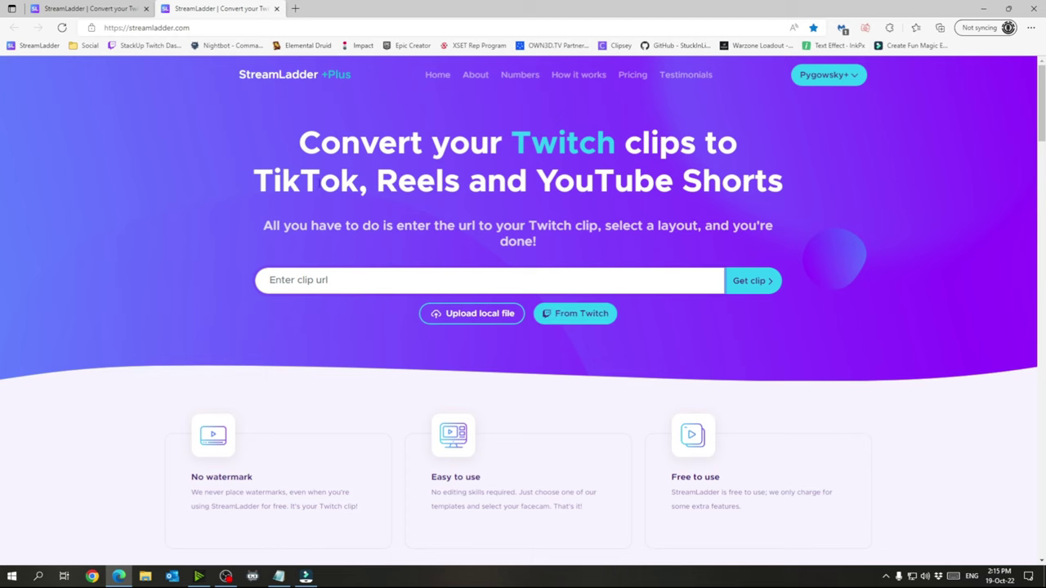
# Step: Close the extra tab, pick the Small Facecam layout and go on to facecam selection
pyautogui.click(276, 8)
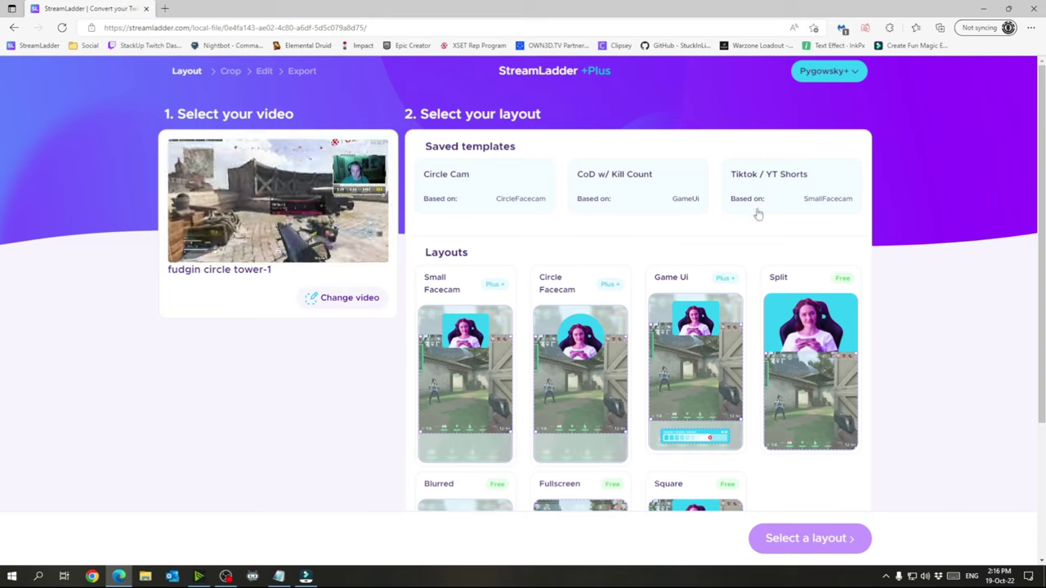
pyautogui.scroll(-1, 745, 293)
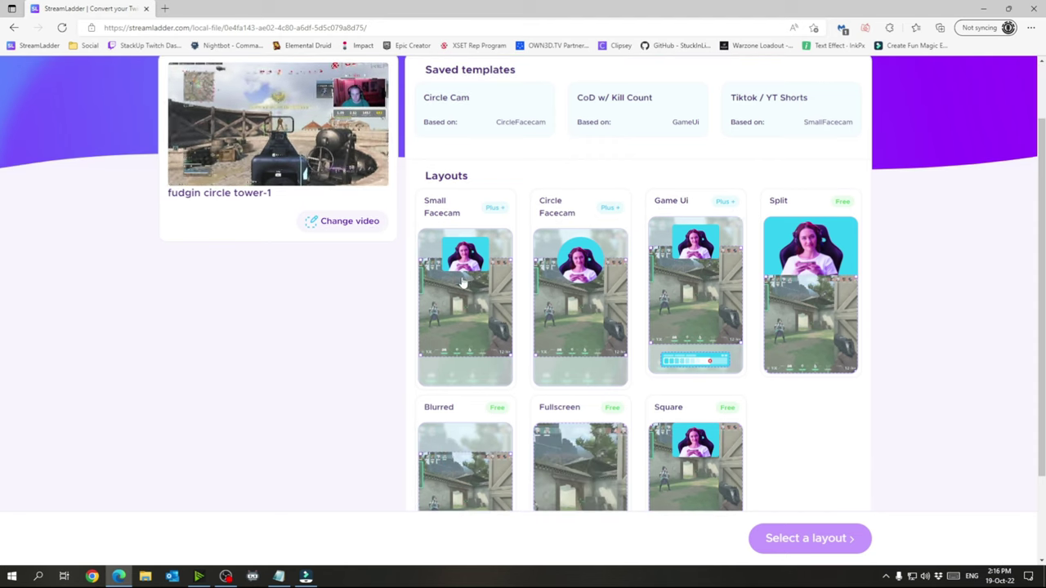
pyautogui.click(469, 302)
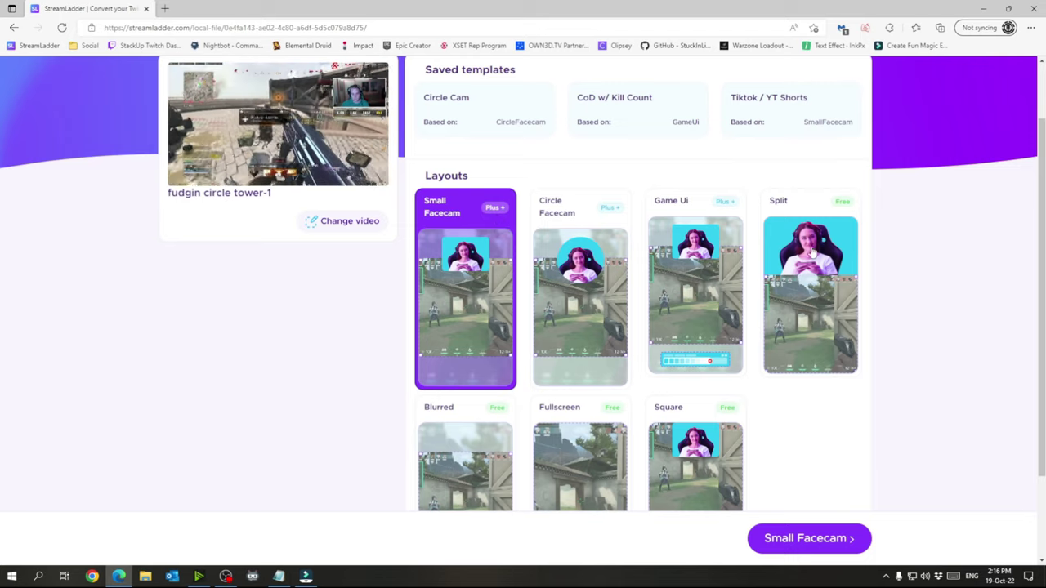
pyautogui.scroll(-1, 848, 496)
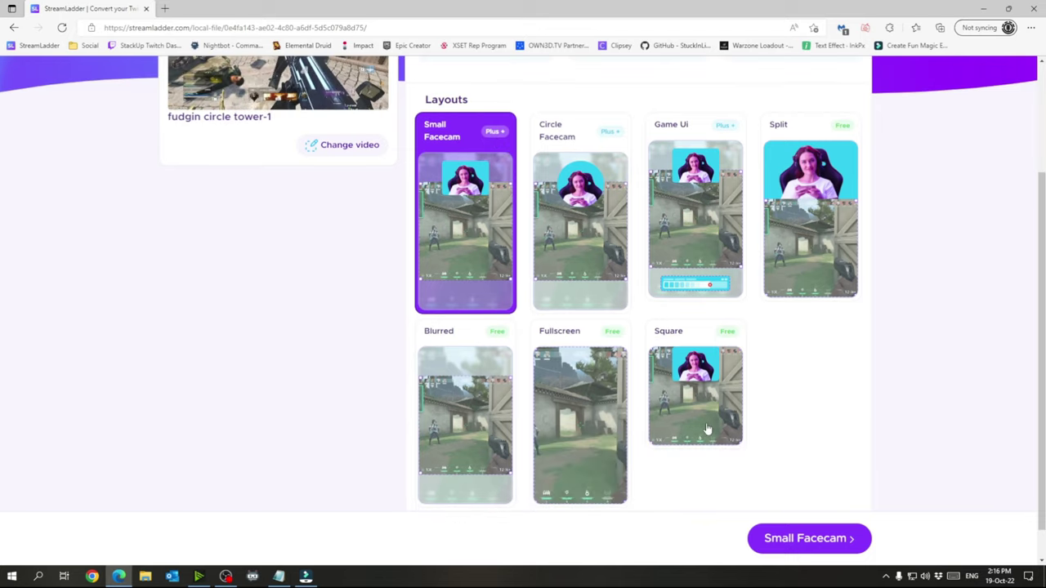
pyautogui.click(835, 539)
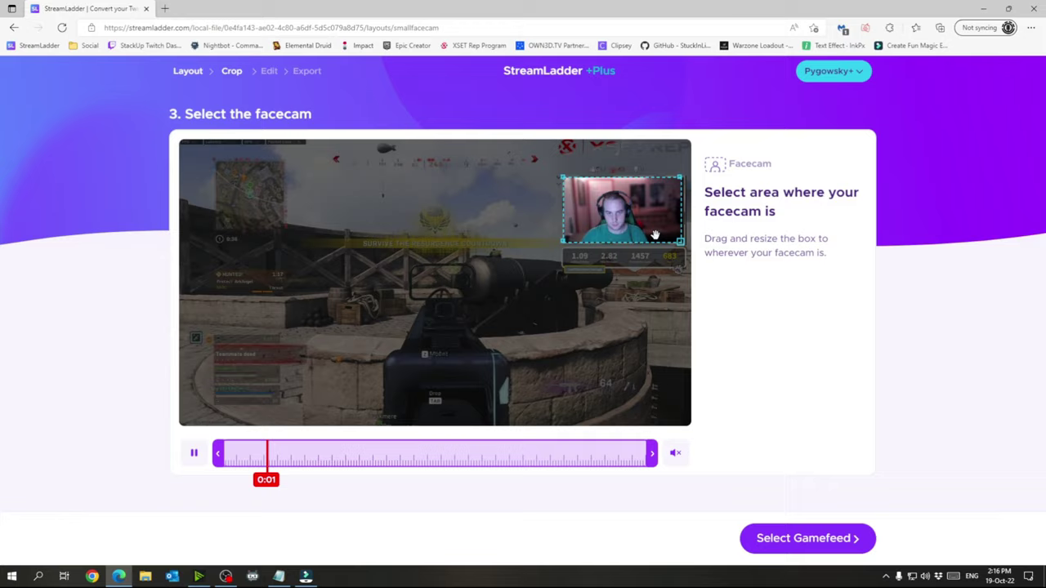
# Step: Fit the facecam box over the webcam image and confirm it
pyautogui.moveTo(614, 231); pyautogui.dragTo(615, 231)
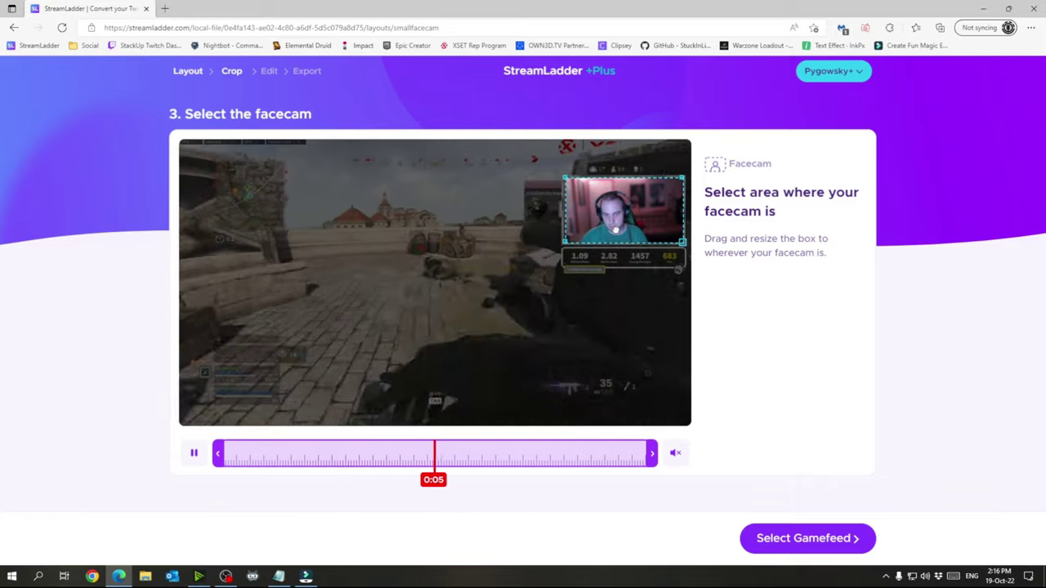
pyautogui.click(823, 544)
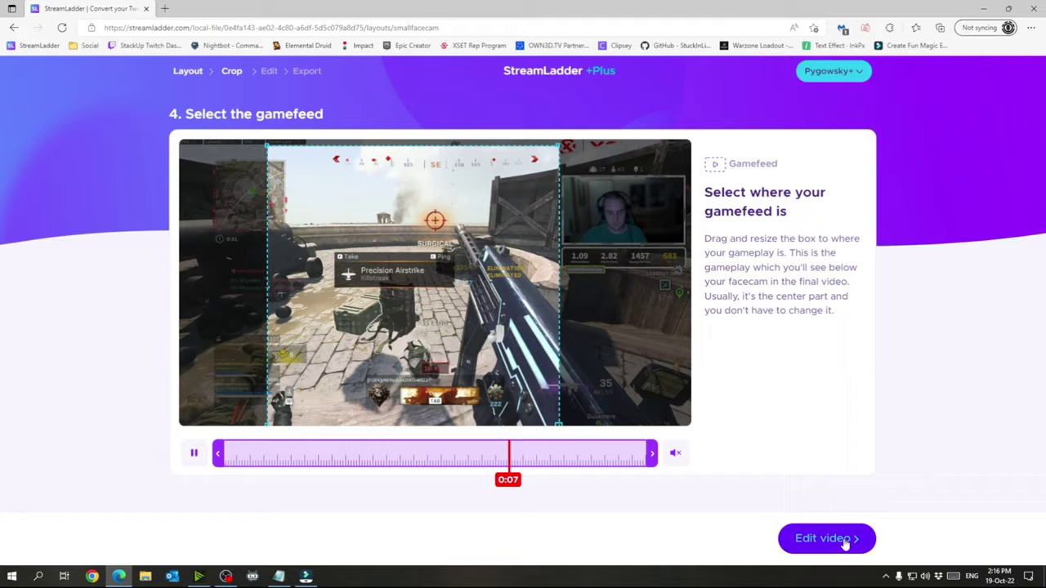
# Step: Keep the centred gamefeed crop and go to the vertical video editor
pyautogui.click(850, 539)
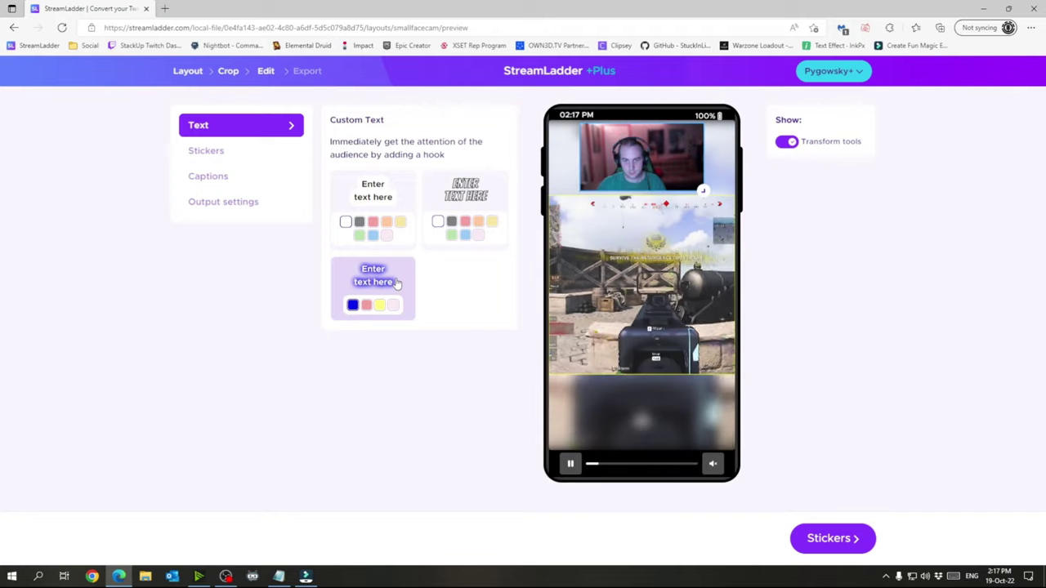
# Step: Add Twitch and YouTube channel-name stickers from the sticker library below the gameplay
pyautogui.click(858, 539)
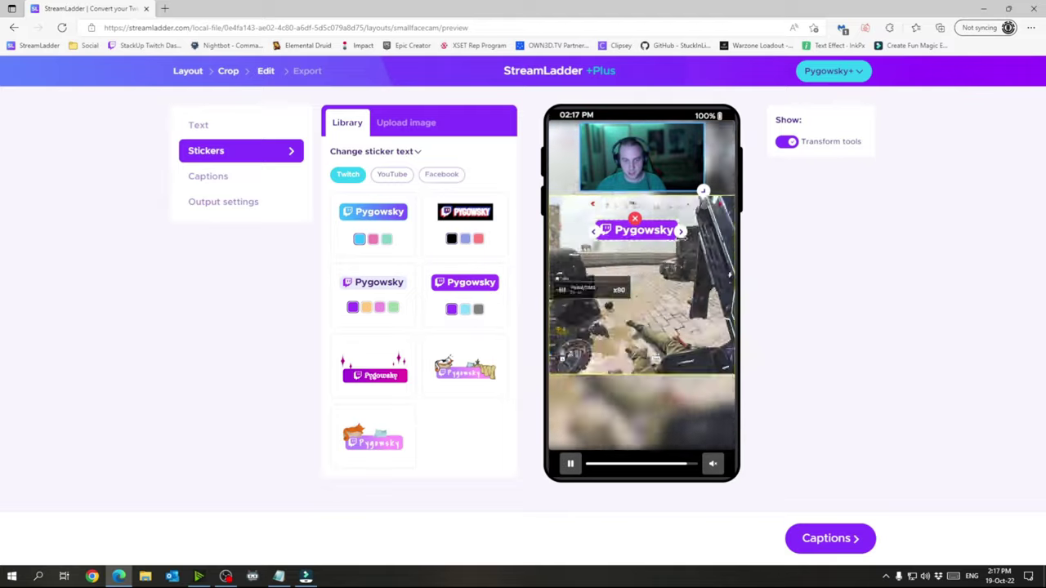
pyautogui.click(403, 177)
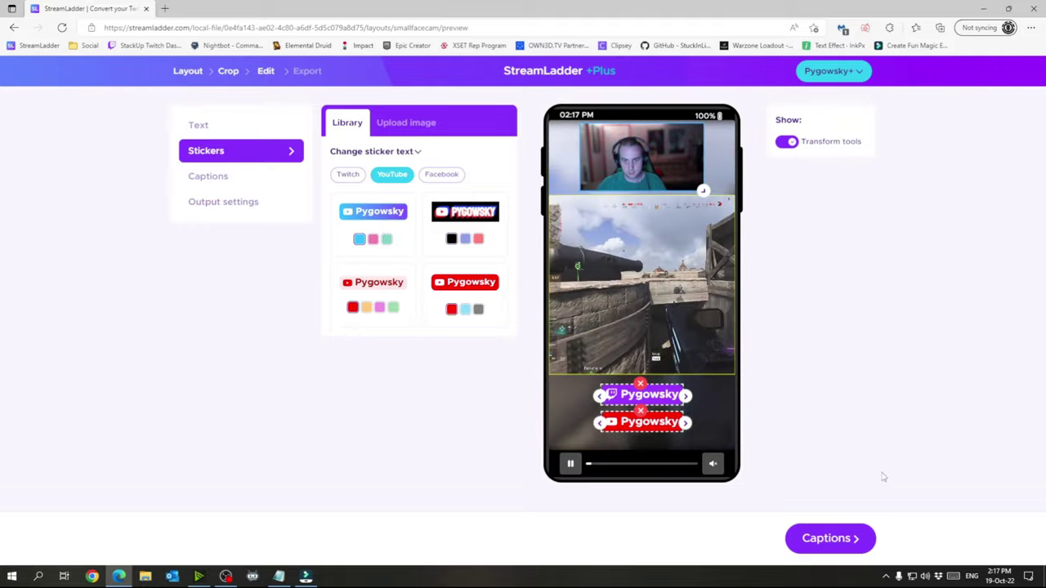
pyautogui.click(441, 174)
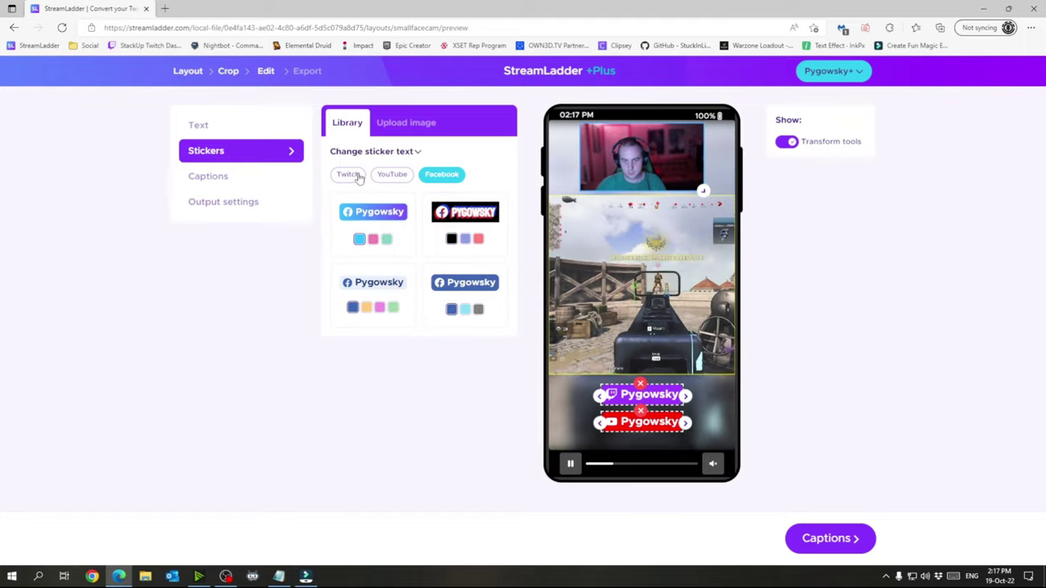
pyautogui.click(393, 174)
pyautogui.click(350, 175)
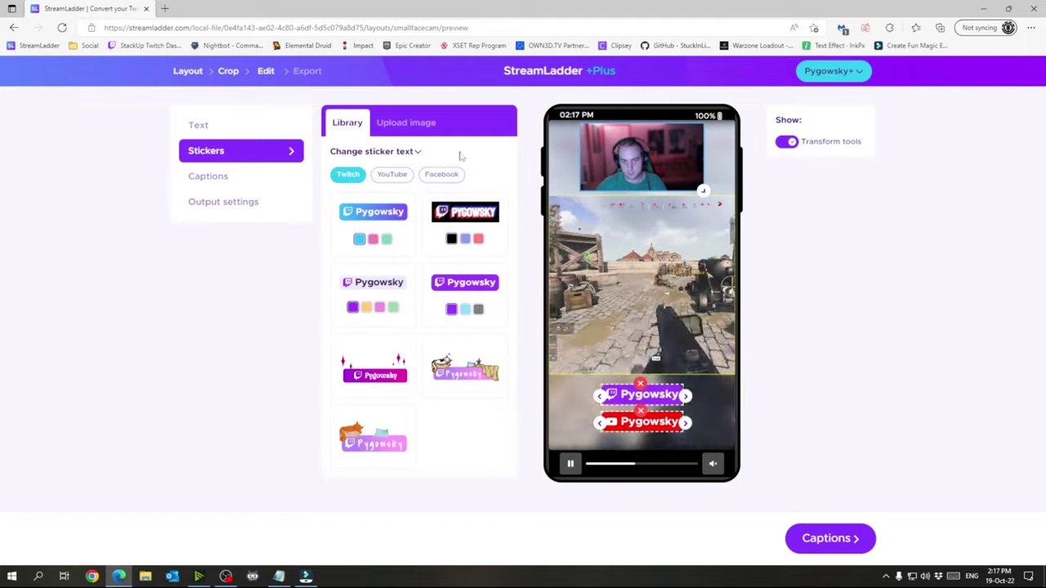
pyautogui.click(402, 130)
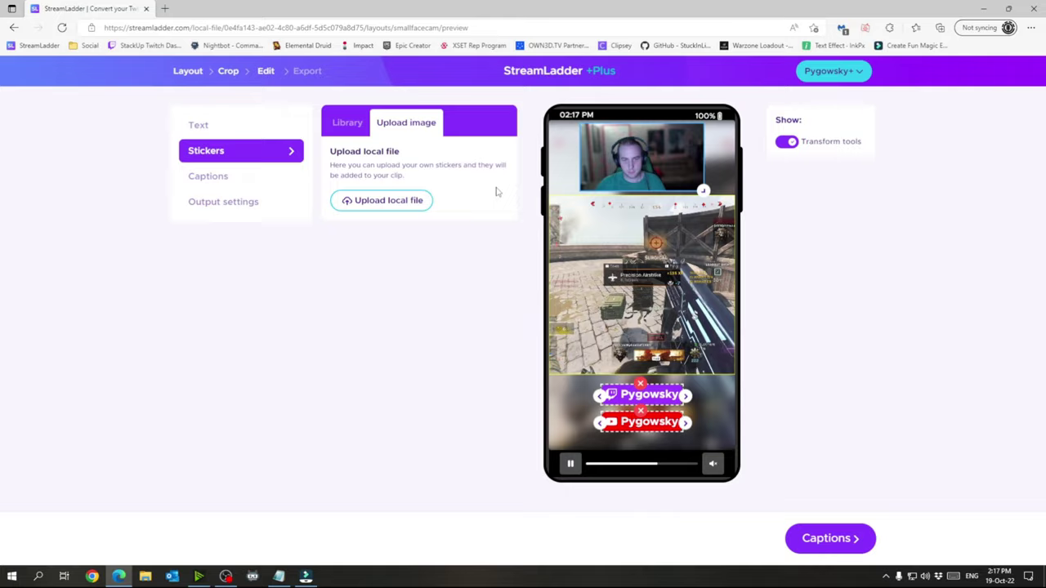
pyautogui.click(353, 124)
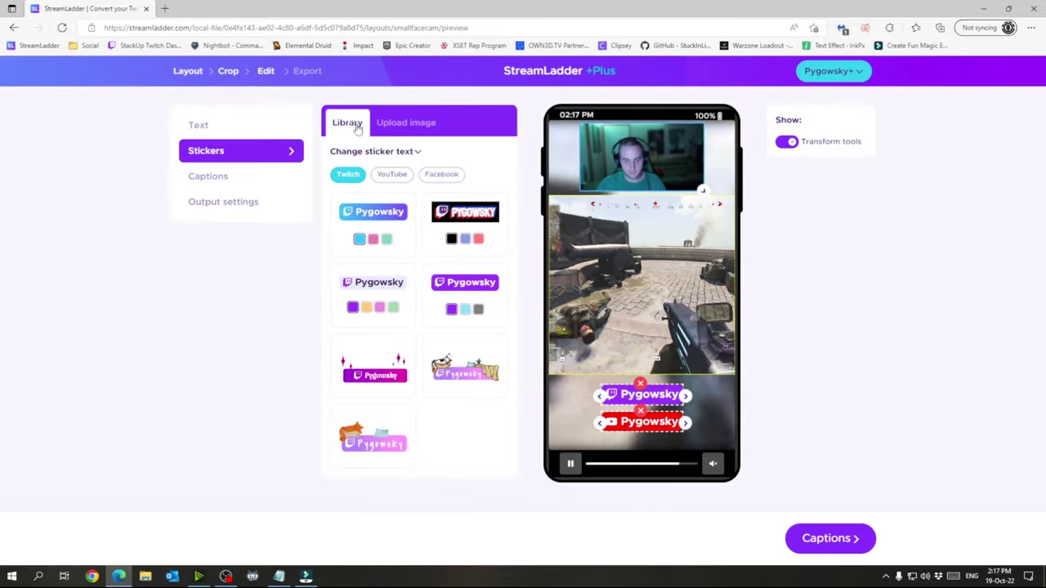
# Step: Generate English captions in the orange comic caption style
pyautogui.click(857, 542)
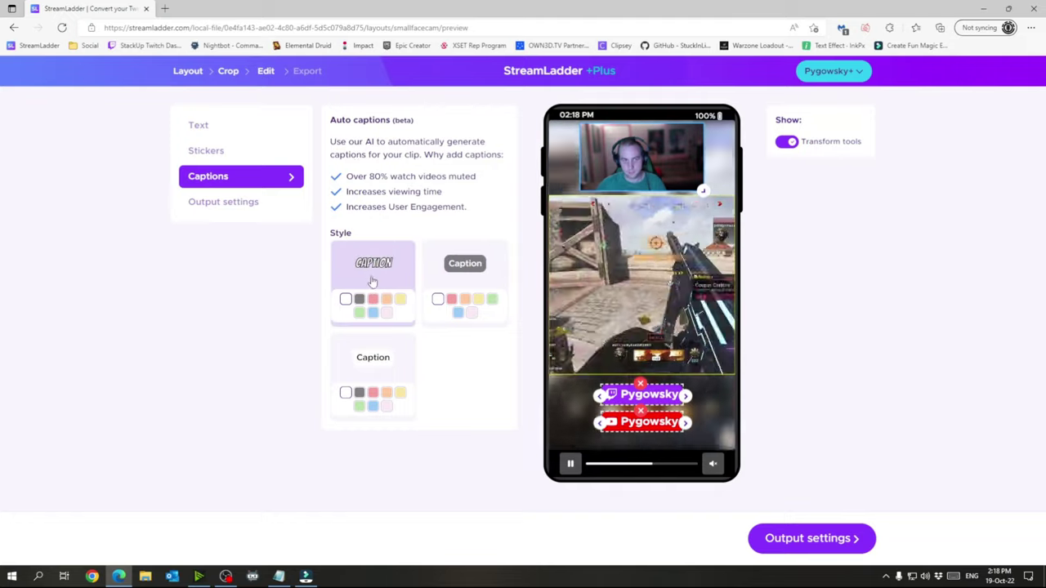
pyautogui.click(387, 301)
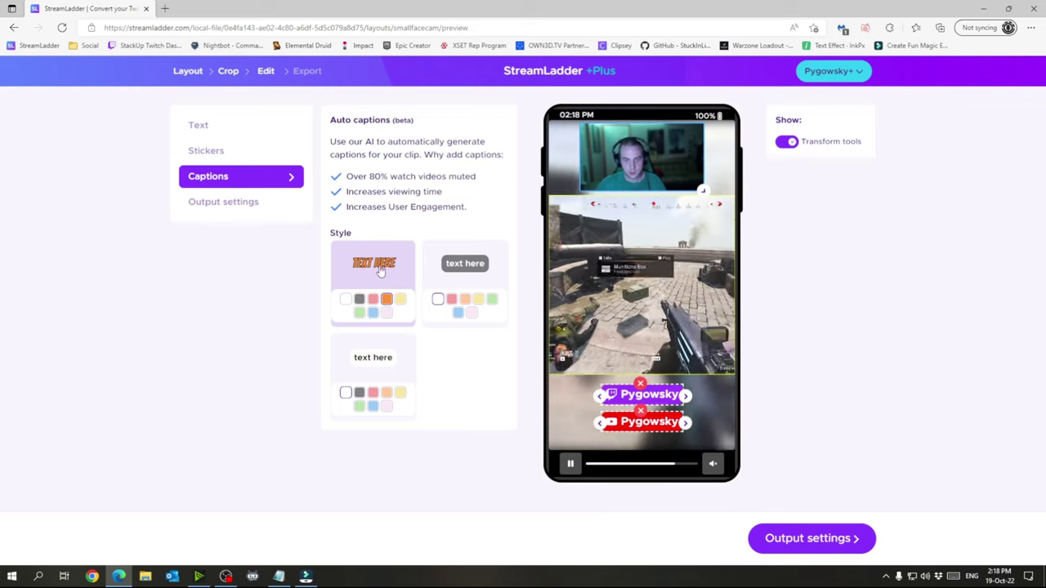
pyautogui.click(373, 267)
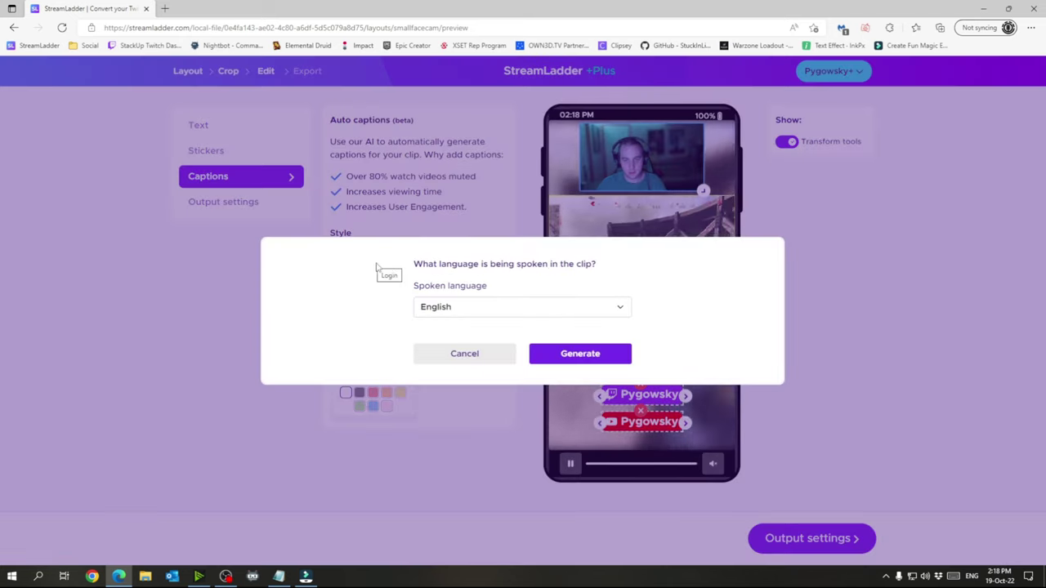
pyautogui.click(578, 355)
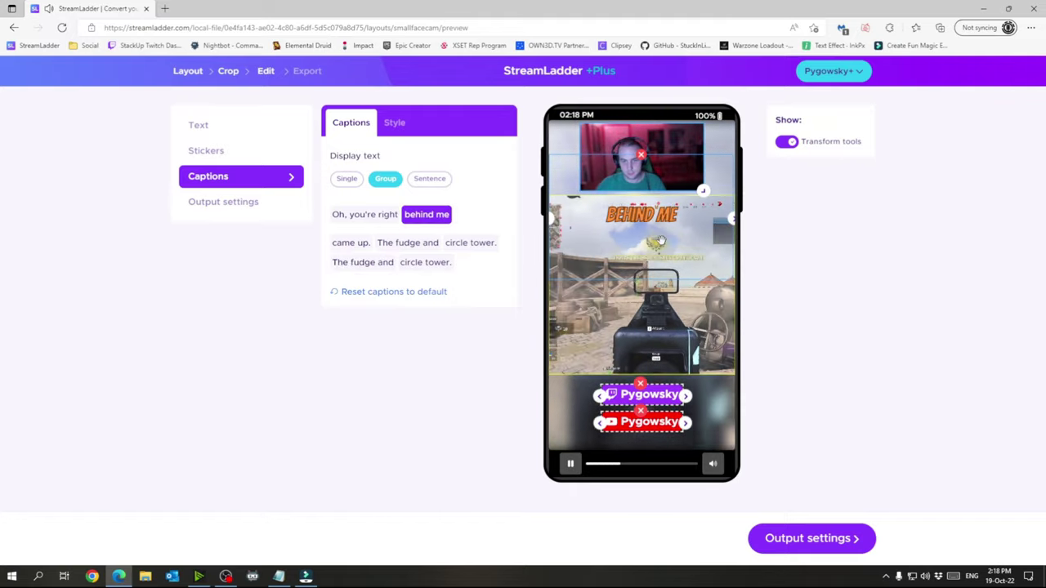
# Step: Correct the early captions to 'Oh, he's right', 'came up' and 'the fudged'
pyautogui.click(376, 214)
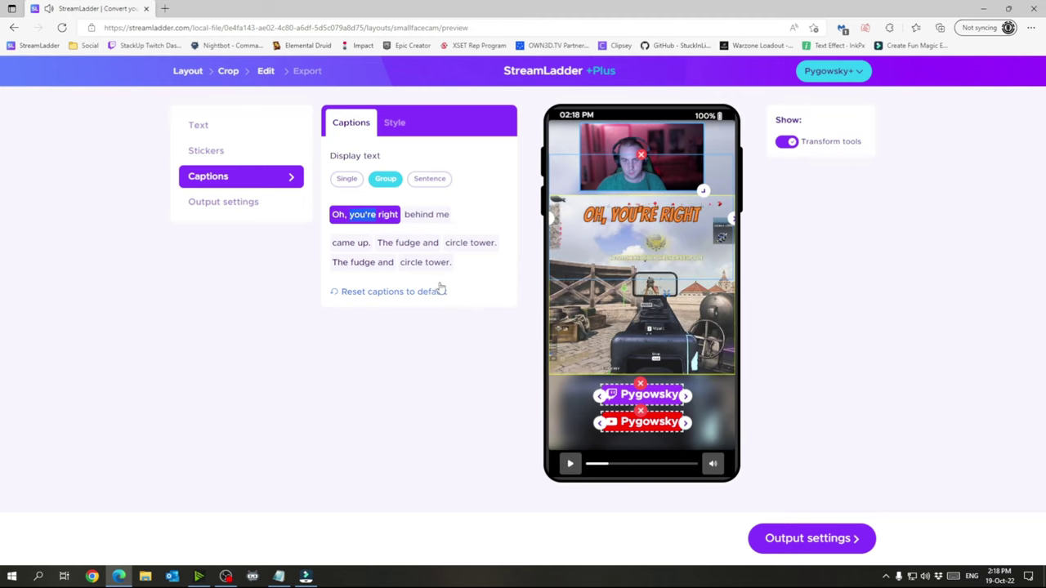
pyautogui.write("he's")
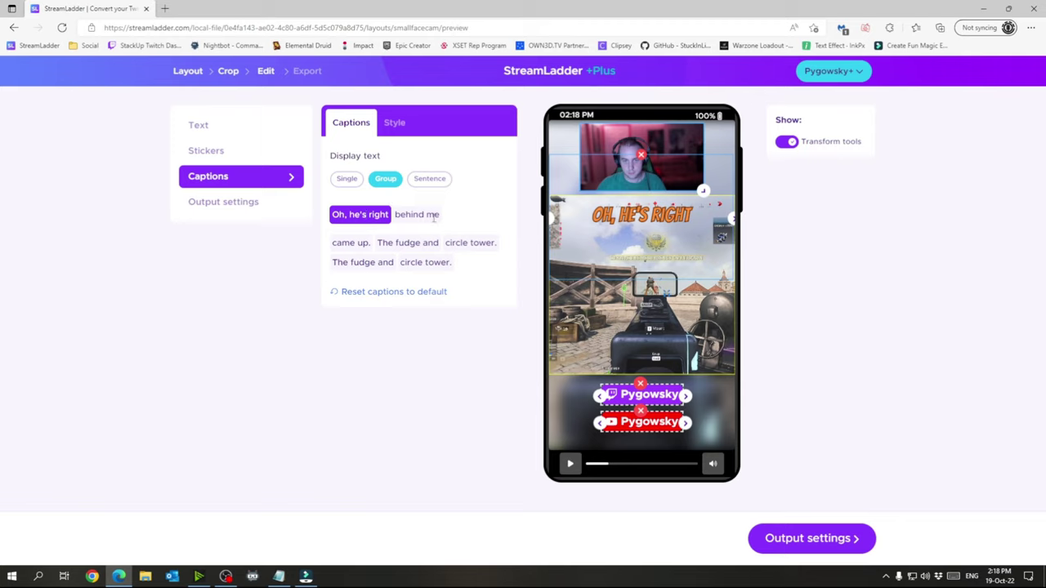
pyautogui.click(571, 464)
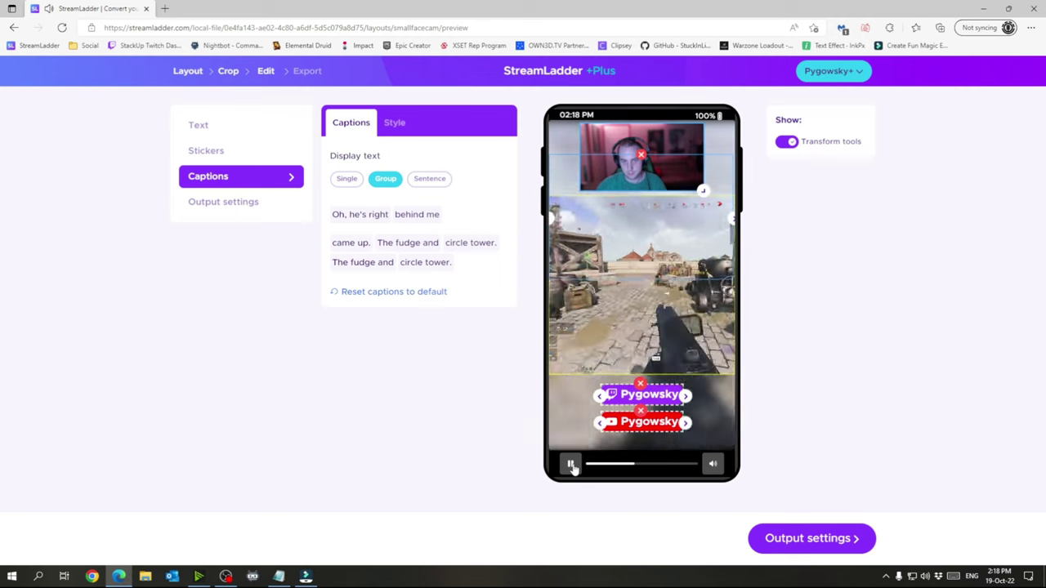
pyautogui.click(571, 464)
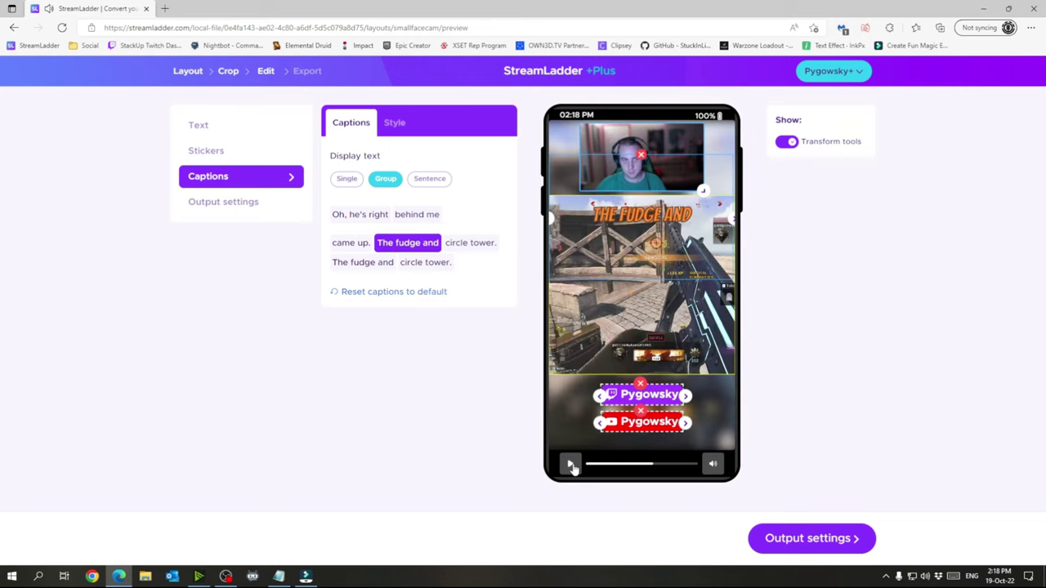
pyautogui.click(360, 243)
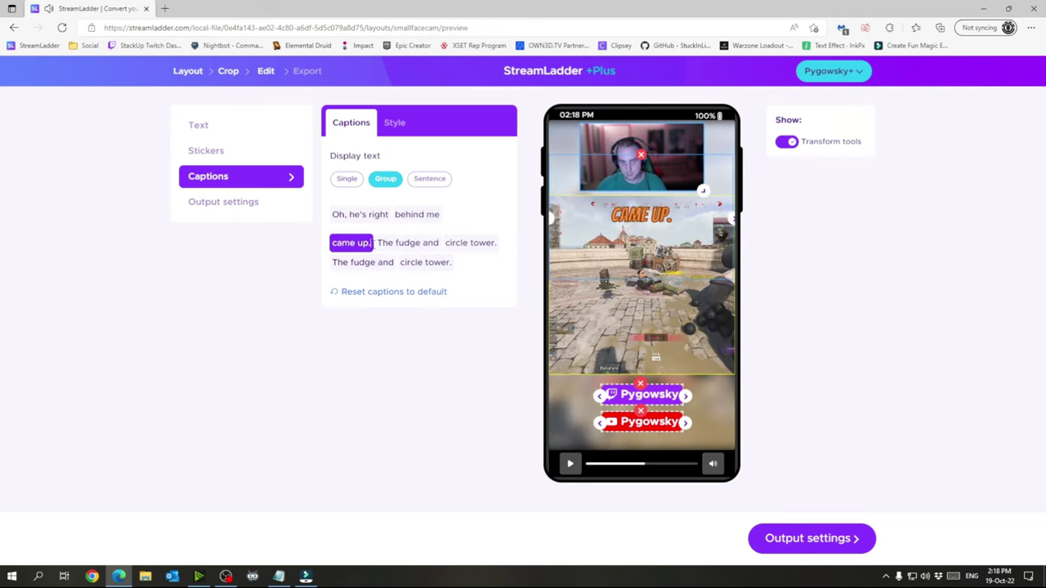
pyautogui.press('BackSpace')
pyautogui.click(382, 242)
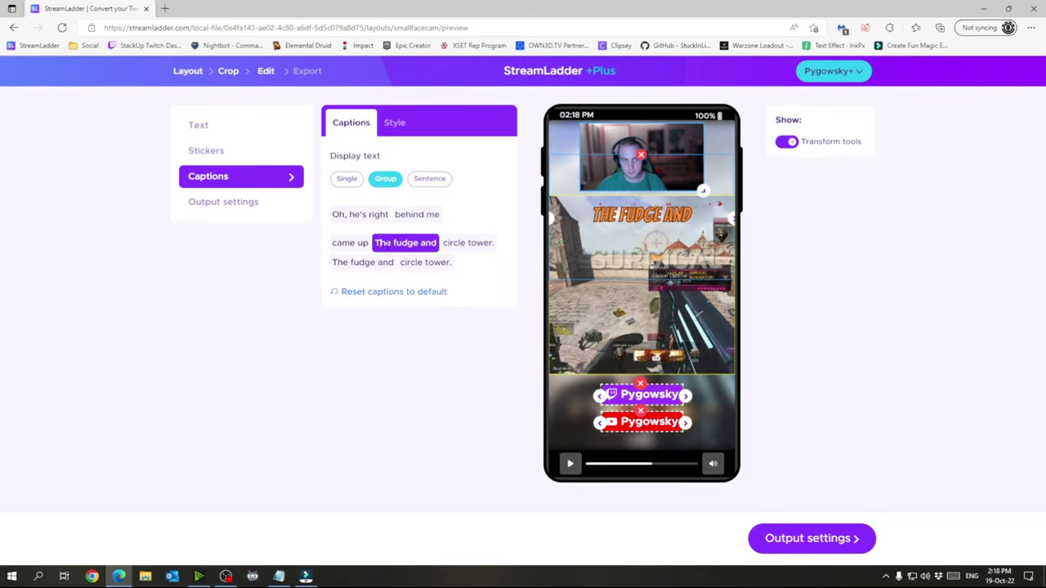
pyautogui.press('BackSpace')
pyautogui.write('t')
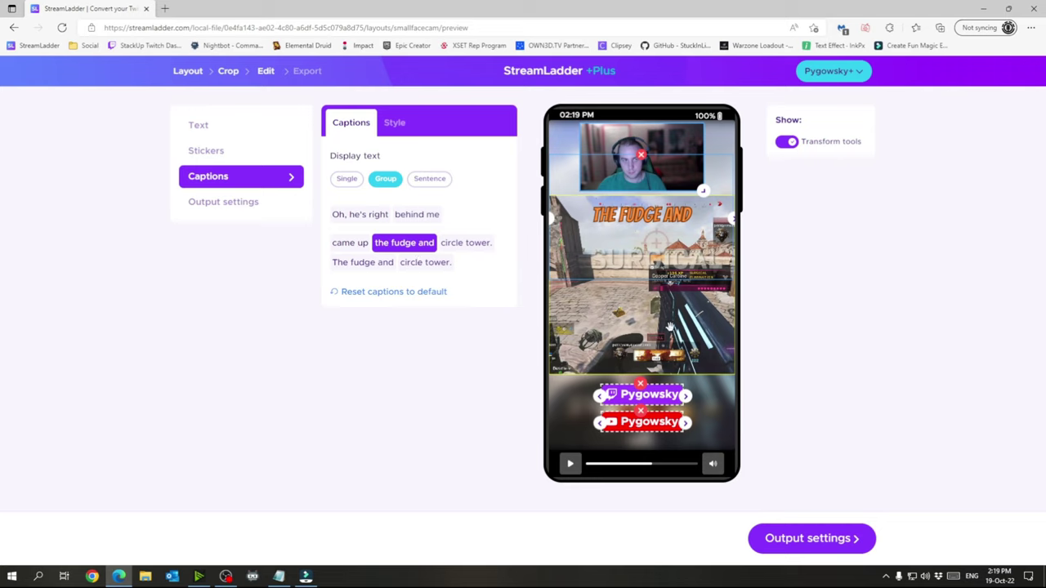
pyautogui.click(571, 464)
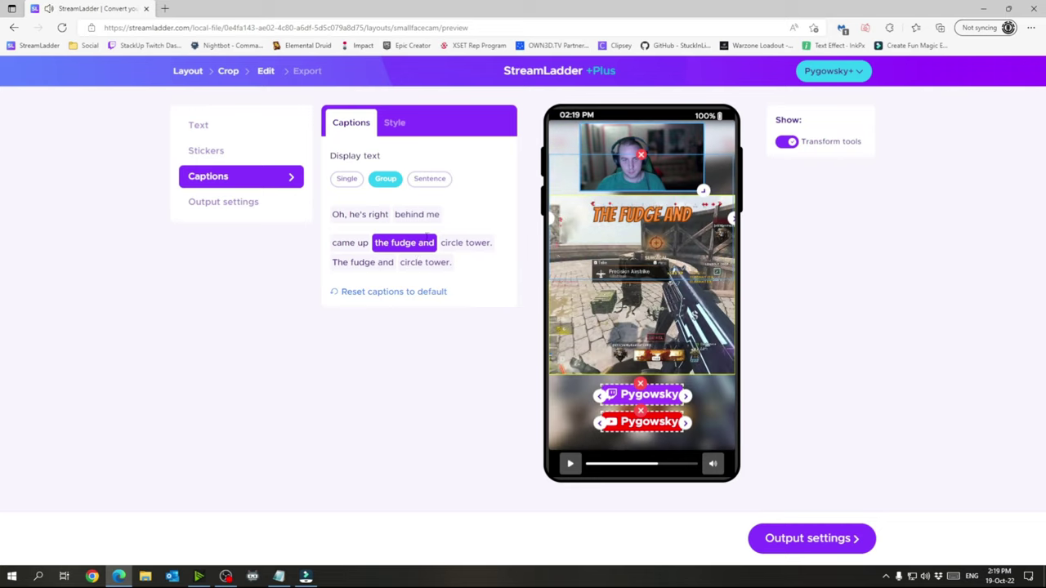
pyautogui.press('BackSpace')
pyautogui.press('BackSpace')
pyautogui.press('BackSpace')
pyautogui.press('BackSpace')
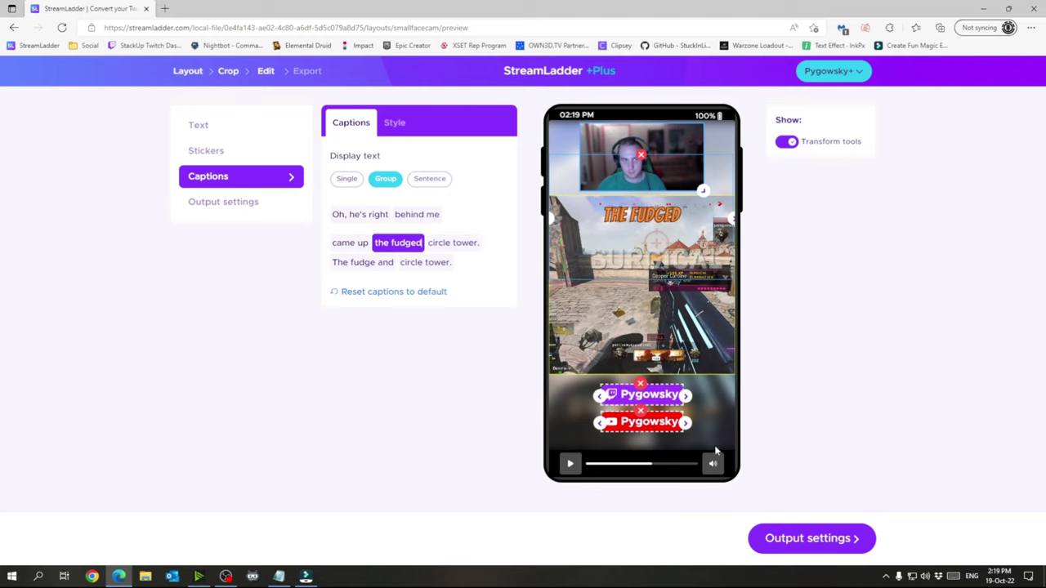
pyautogui.click(569, 464)
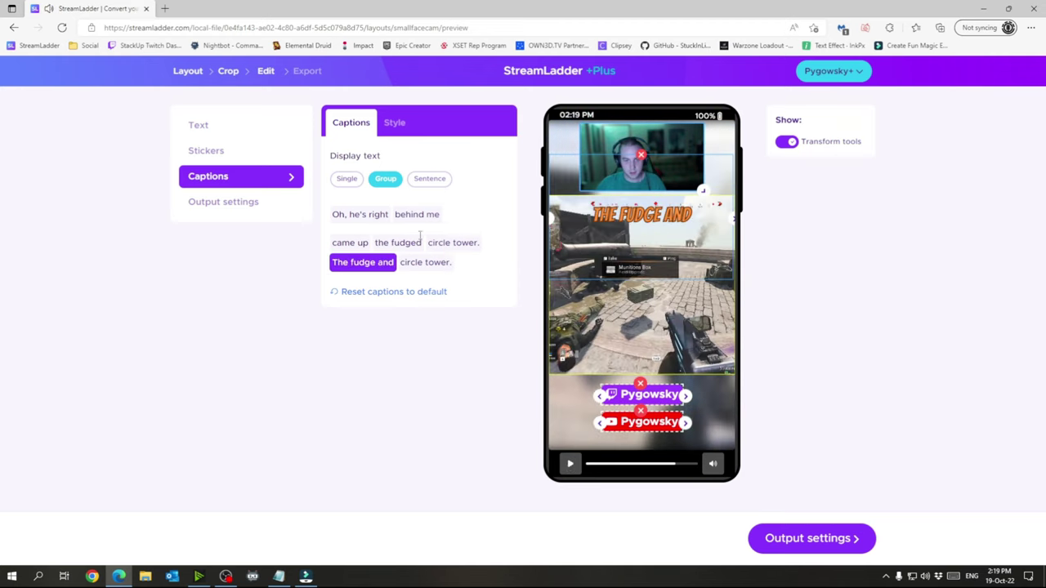
# Step: Change the later captions to 'The fudgin?' and 'circle tower?', then replay from the start
pyautogui.click(391, 262)
pyautogui.press('BackSpace')
pyautogui.press('BackSpace')
pyautogui.press('BackSpace')
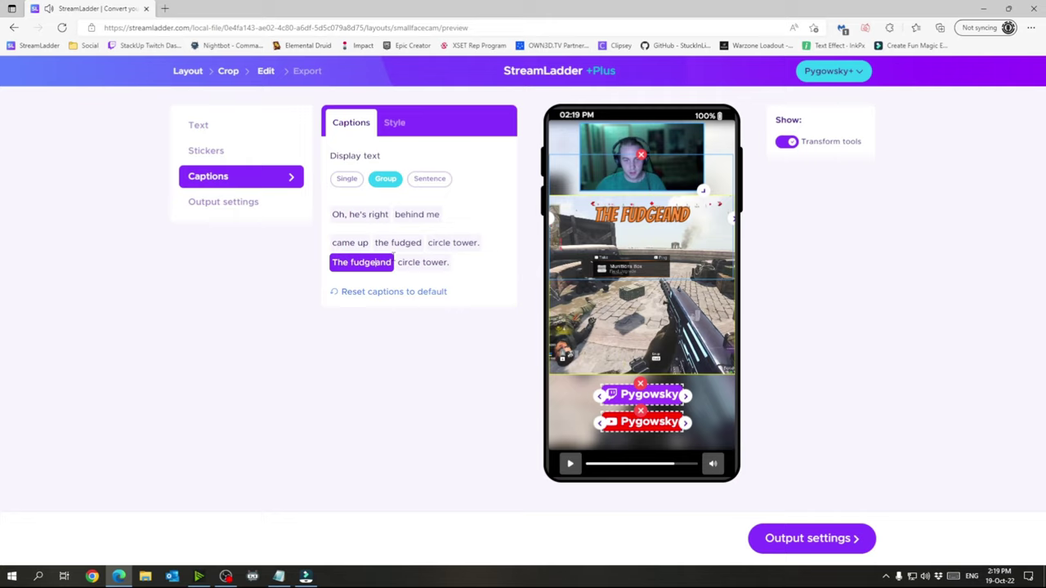
pyautogui.press('BackSpace')
pyautogui.press('BackSpace')
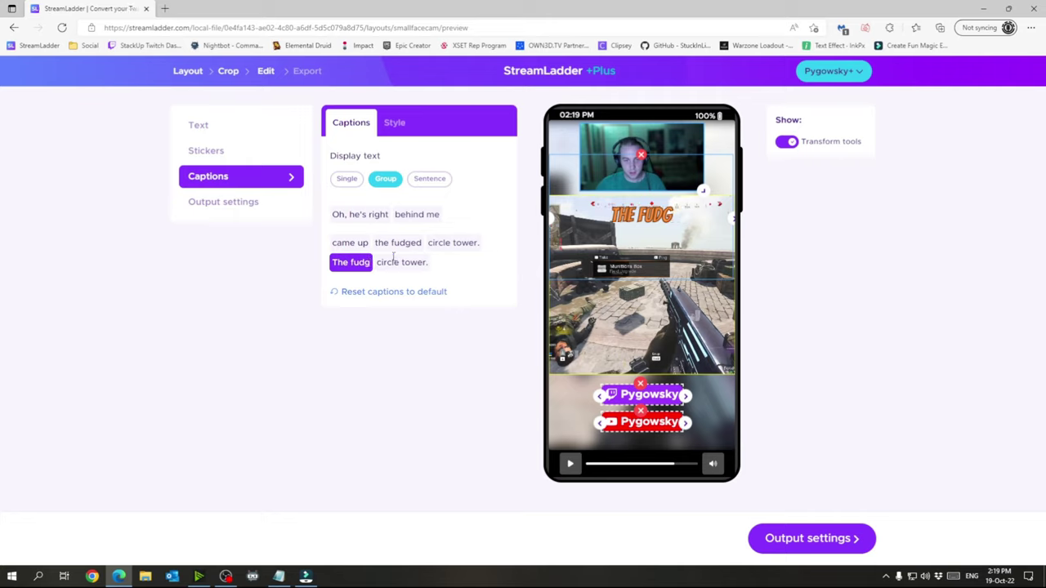
pyautogui.write('in?')
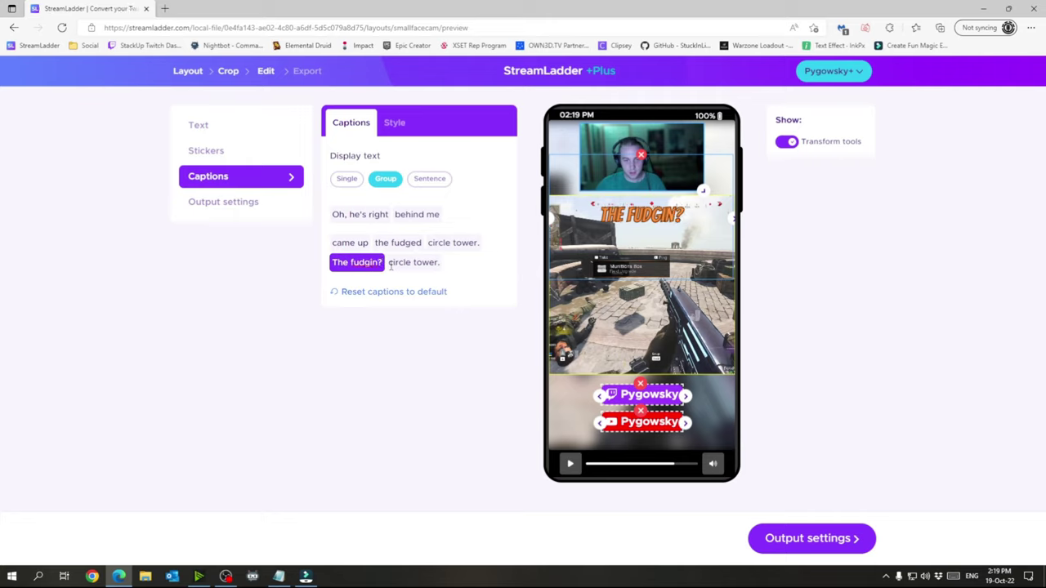
pyautogui.click(438, 263)
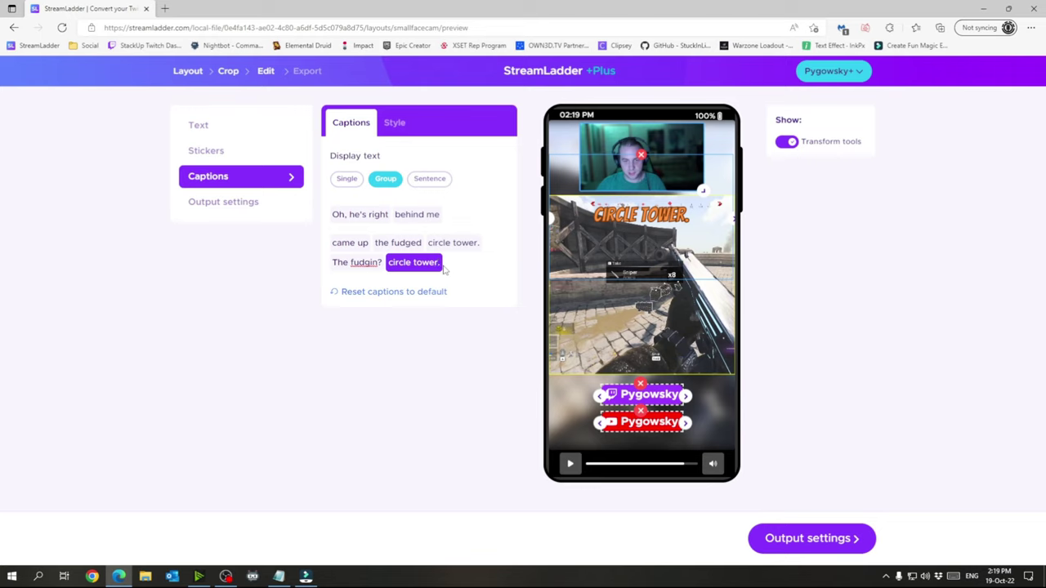
pyautogui.press('BackSpace')
pyautogui.write('?')
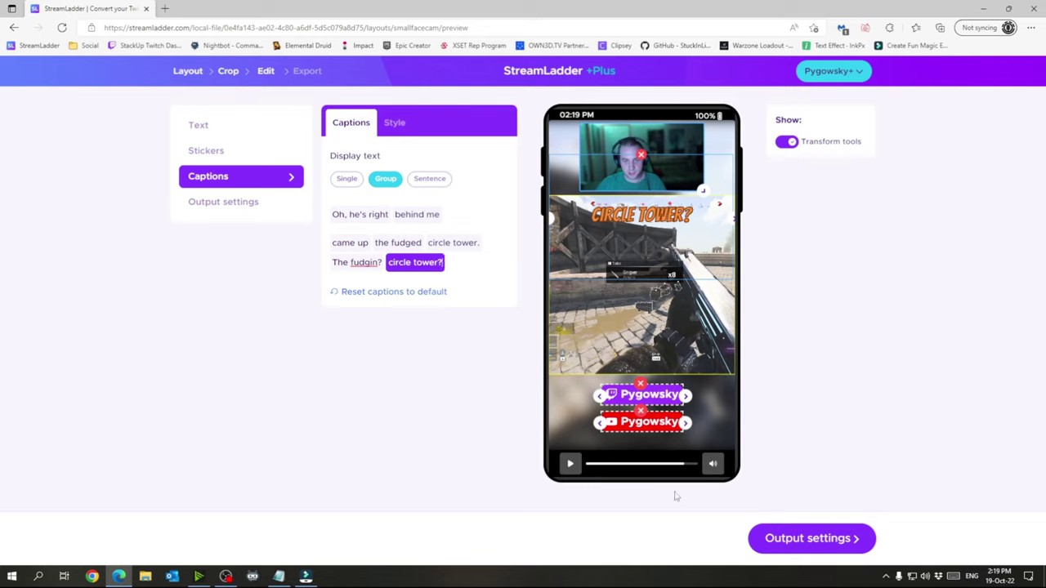
pyautogui.moveTo(683, 465); pyautogui.dragTo(585, 464)
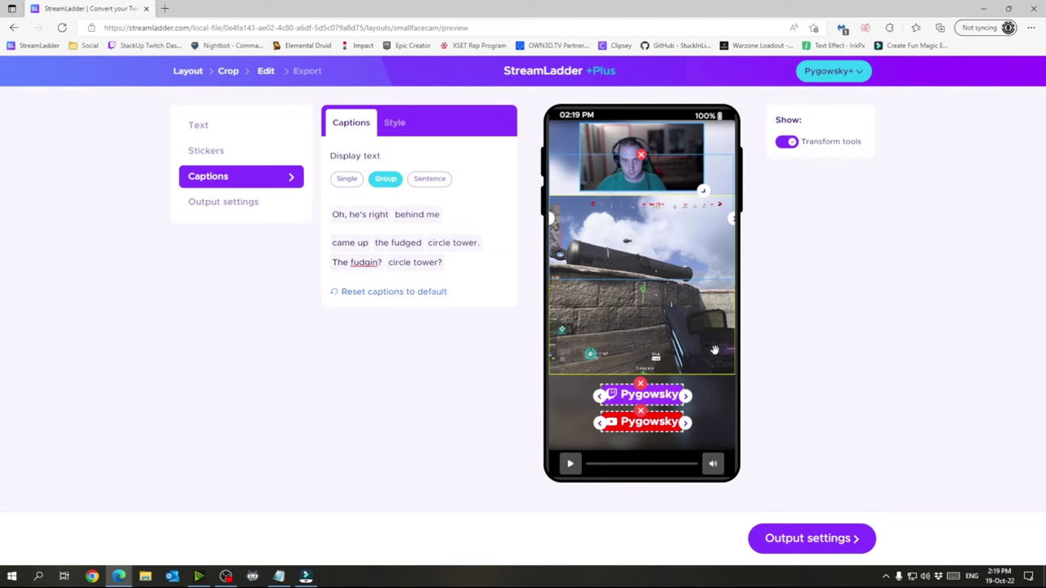
pyautogui.click(570, 464)
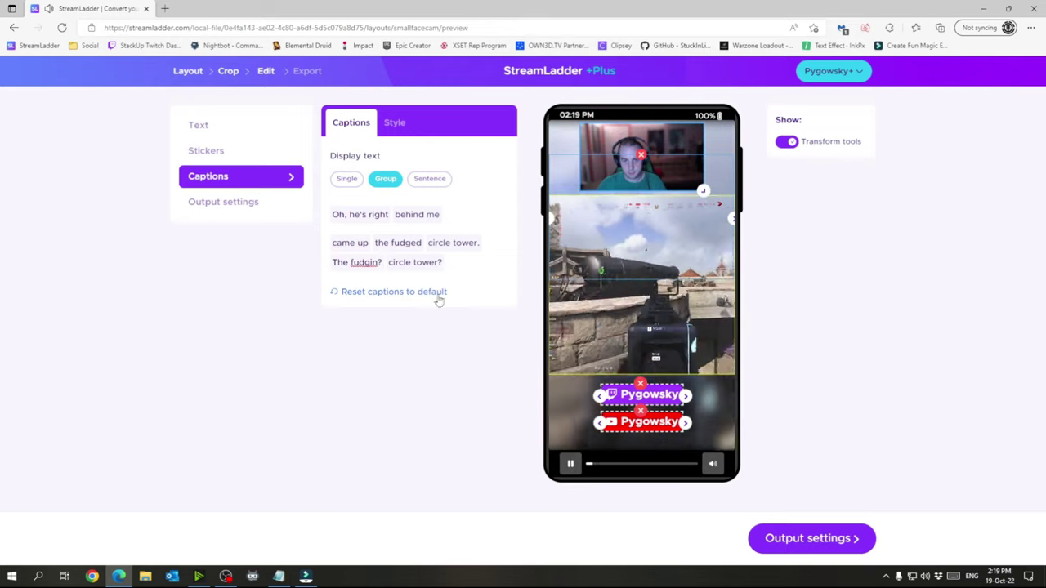
pyautogui.click(348, 180)
pyautogui.click(385, 180)
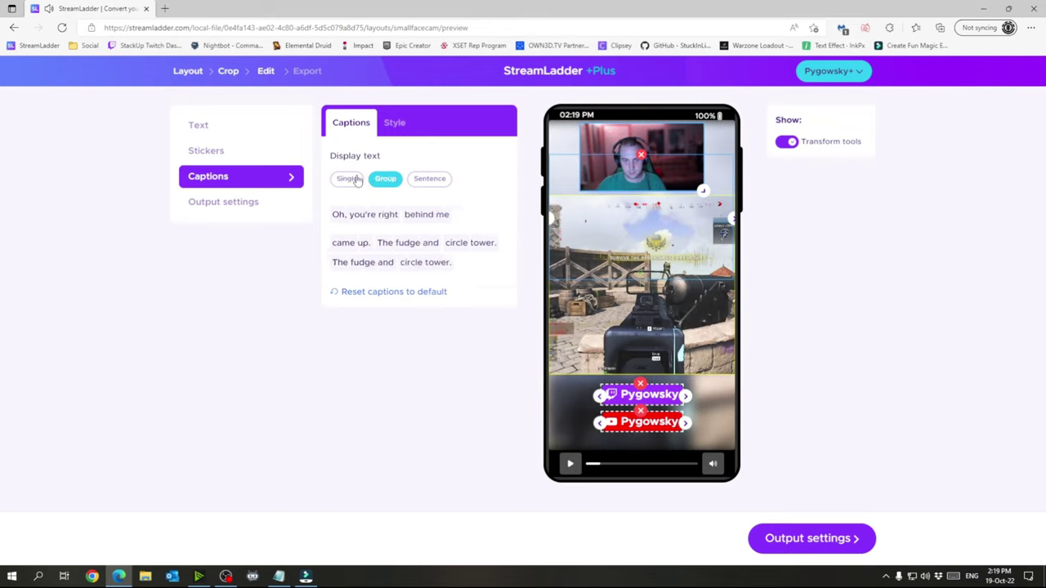
pyautogui.click(349, 180)
pyautogui.click(384, 180)
pyautogui.click(396, 125)
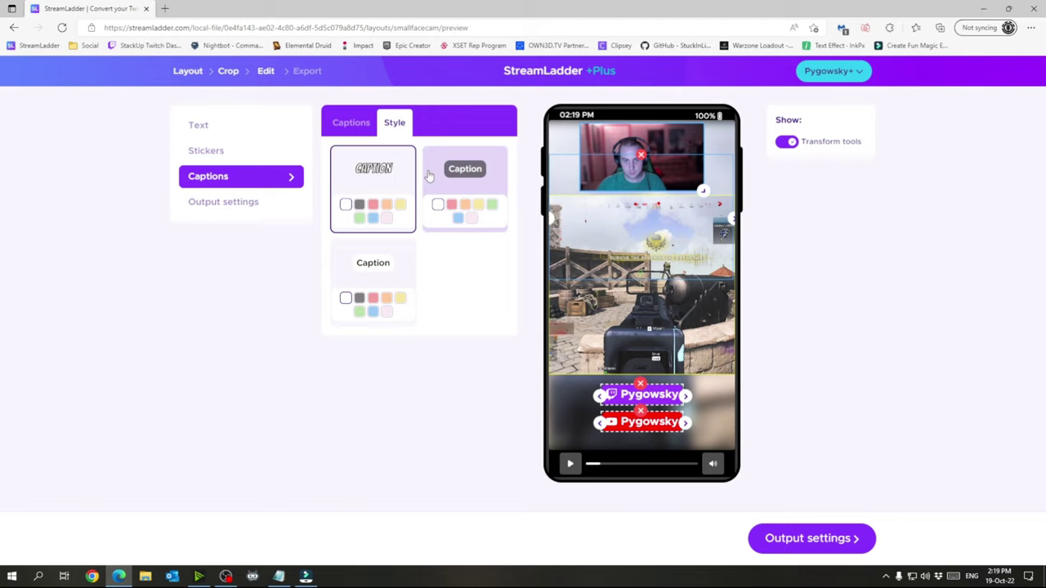
pyautogui.click(354, 125)
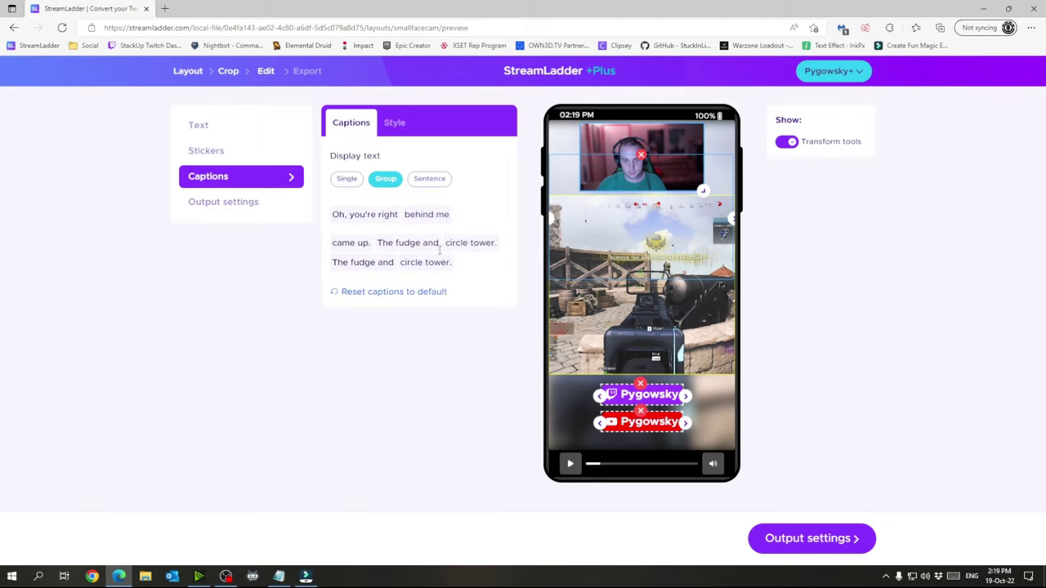
pyautogui.click(570, 463)
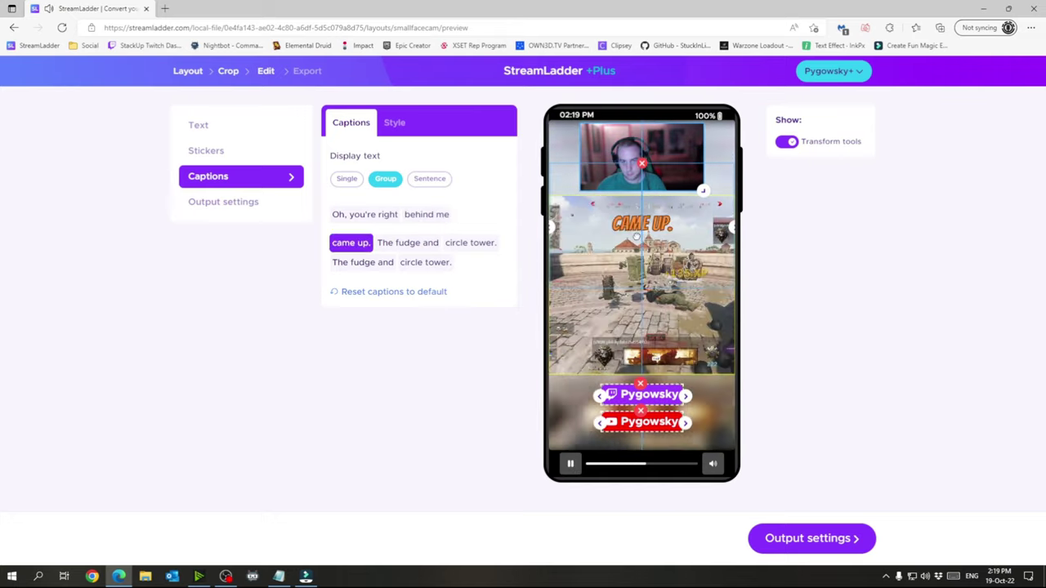
pyautogui.press('space')
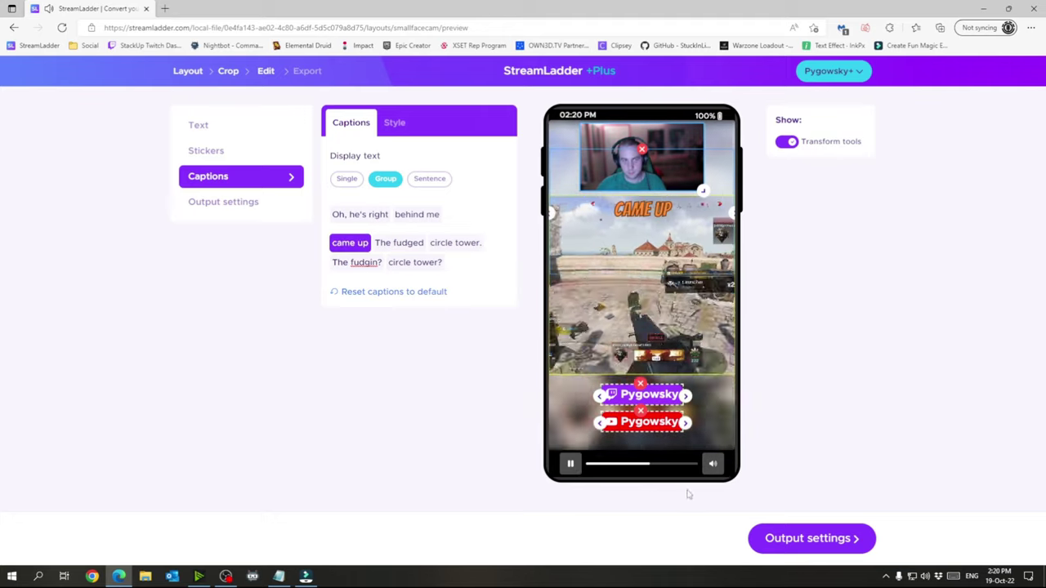
# Step: Keep the output at 1080p / 60fps and render the clip
pyautogui.click(571, 463)
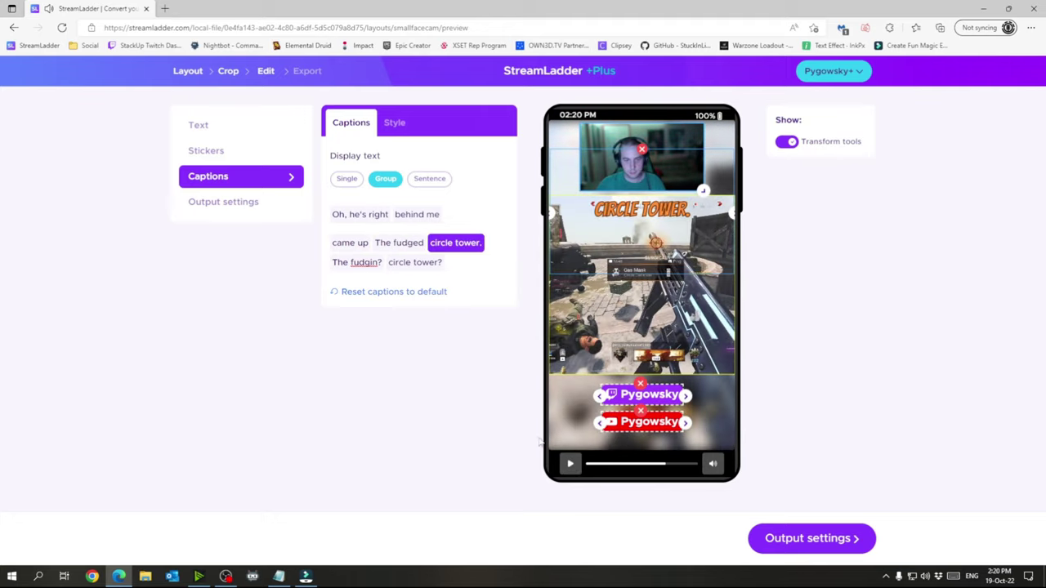
pyautogui.click(821, 541)
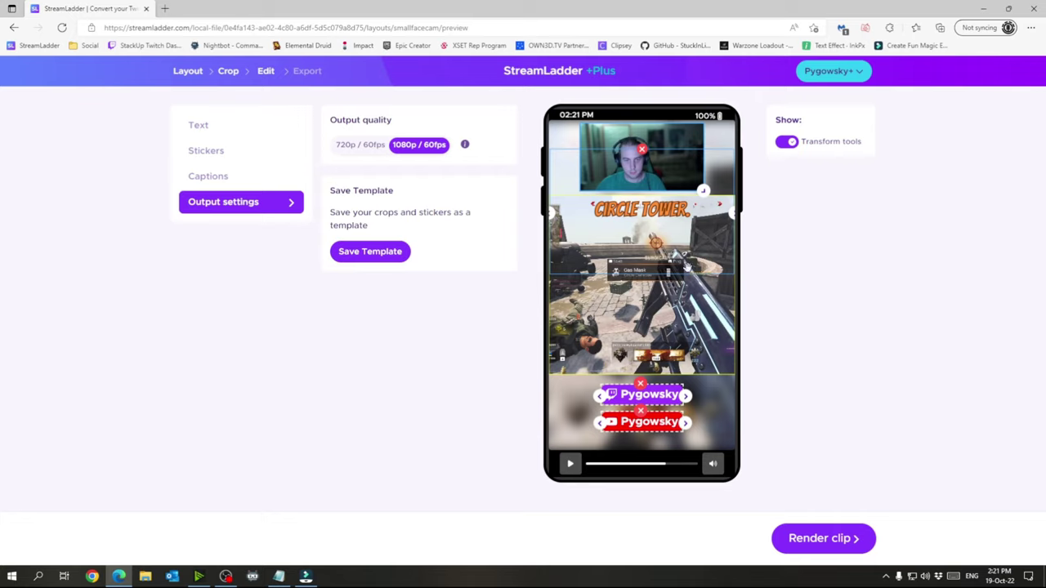
pyautogui.click(222, 179)
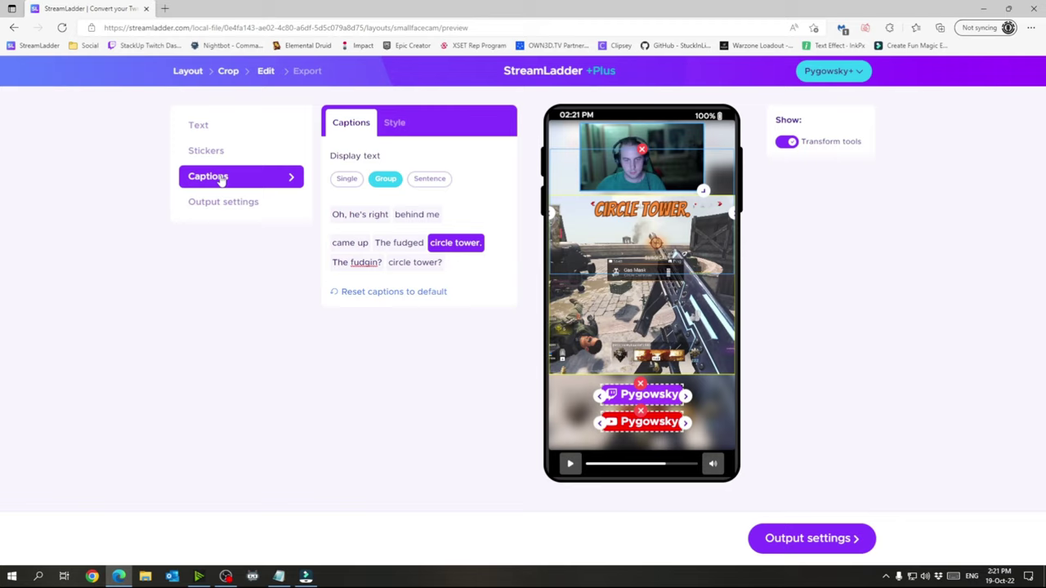
pyautogui.click(233, 152)
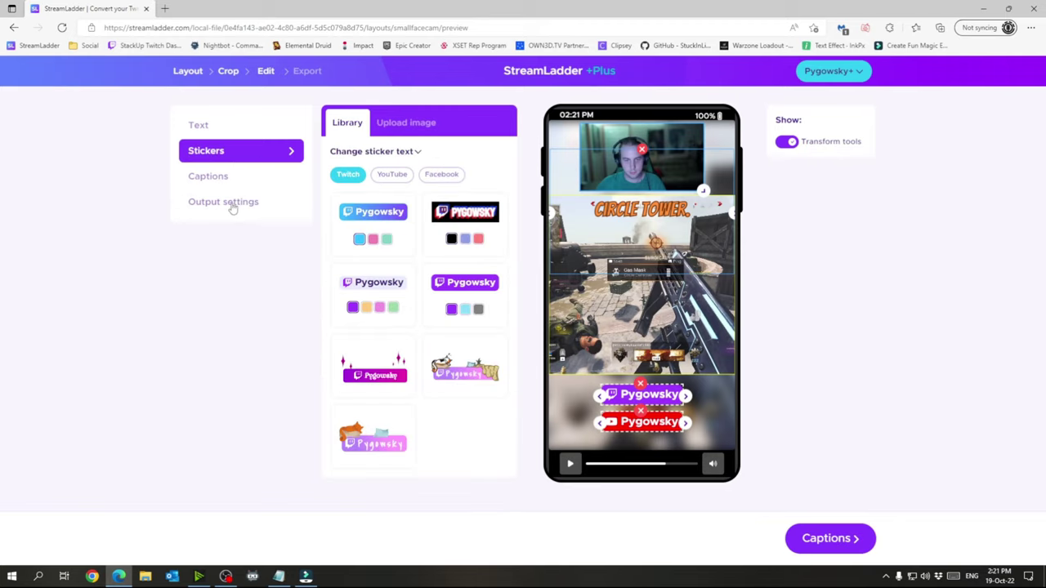
pyautogui.click(232, 205)
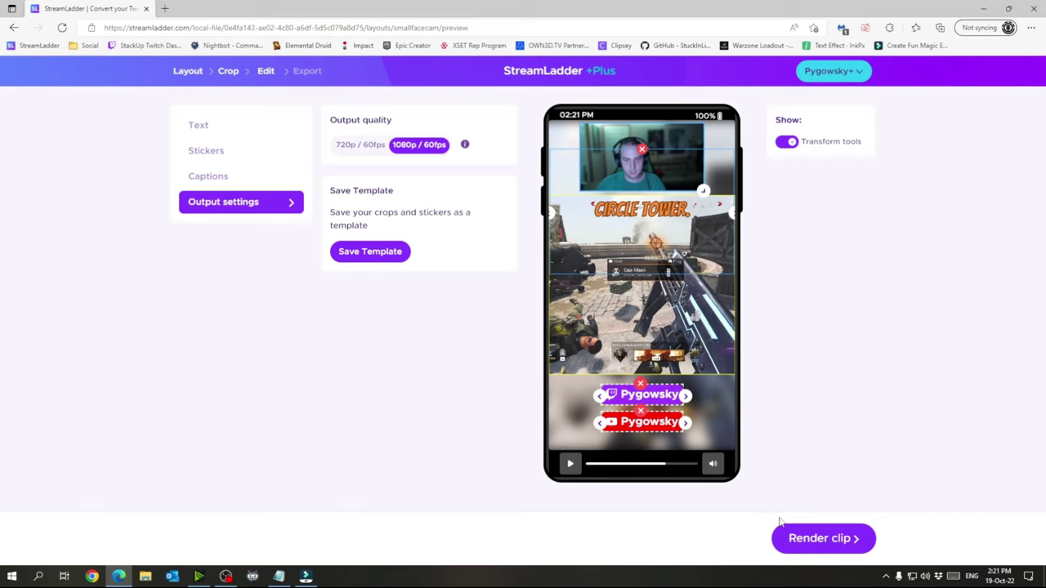
pyautogui.click(838, 539)
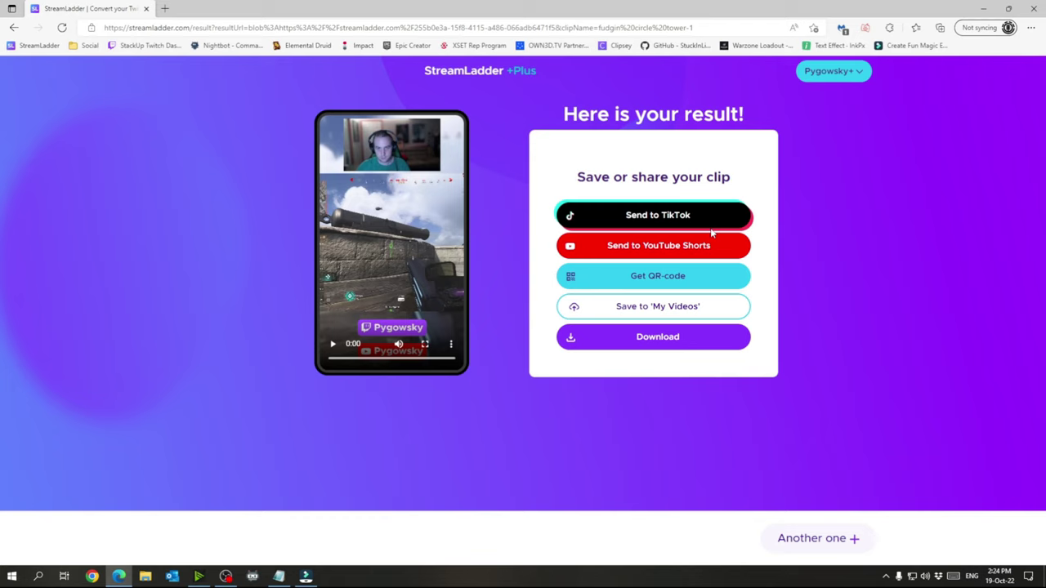
# Step: Download streamladder-fudgin circle tower-1.mp4 and switch to File Explorer
pyautogui.click(701, 342)
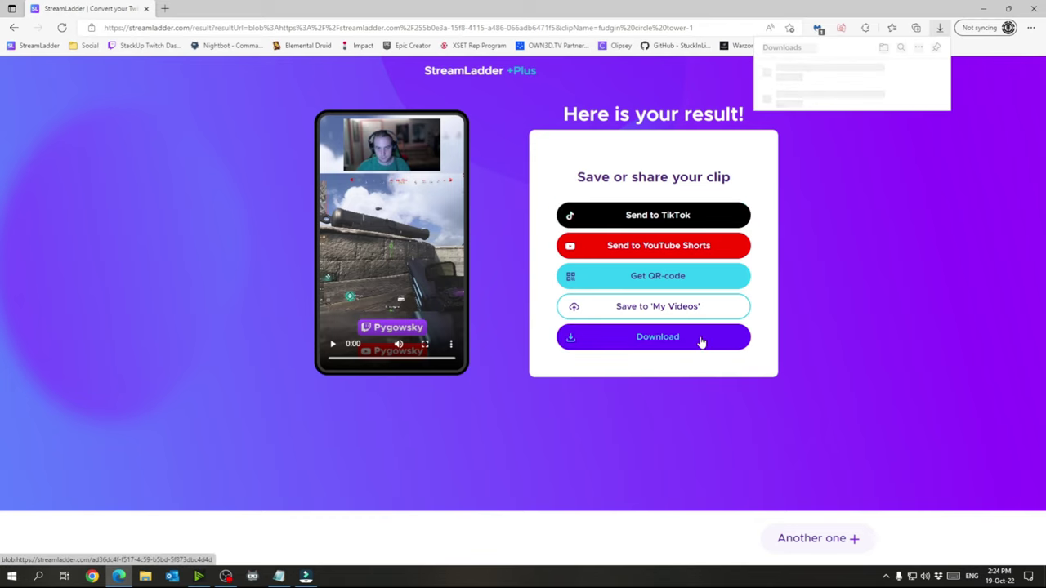
pyautogui.click(146, 577)
# Step: Paste streamladder-fudgin circle tower-1.mp4 from Downloads into the Dropbox Public folder
pyautogui.click(360, 242)
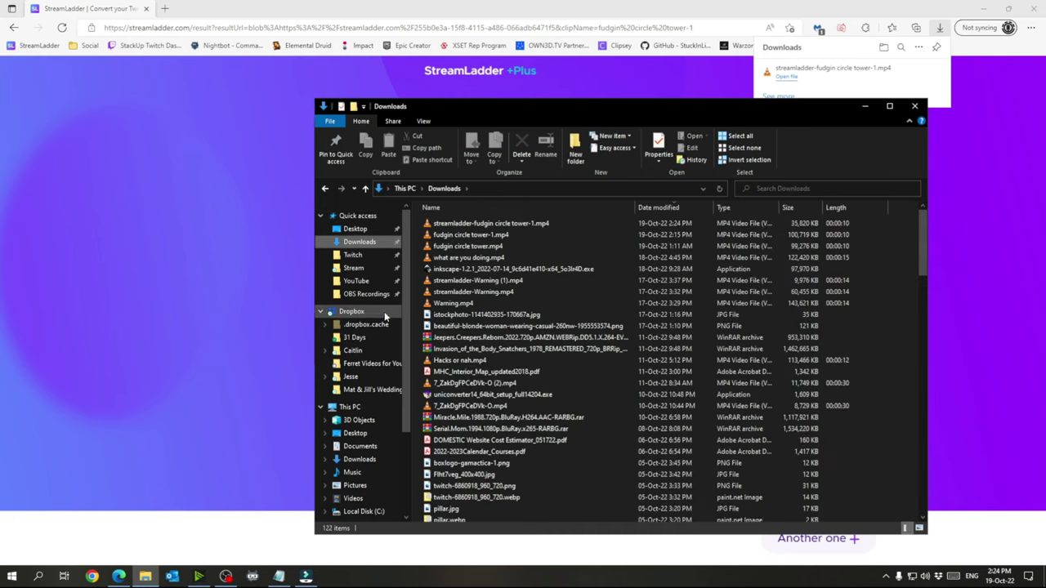
pyautogui.click(493, 225)
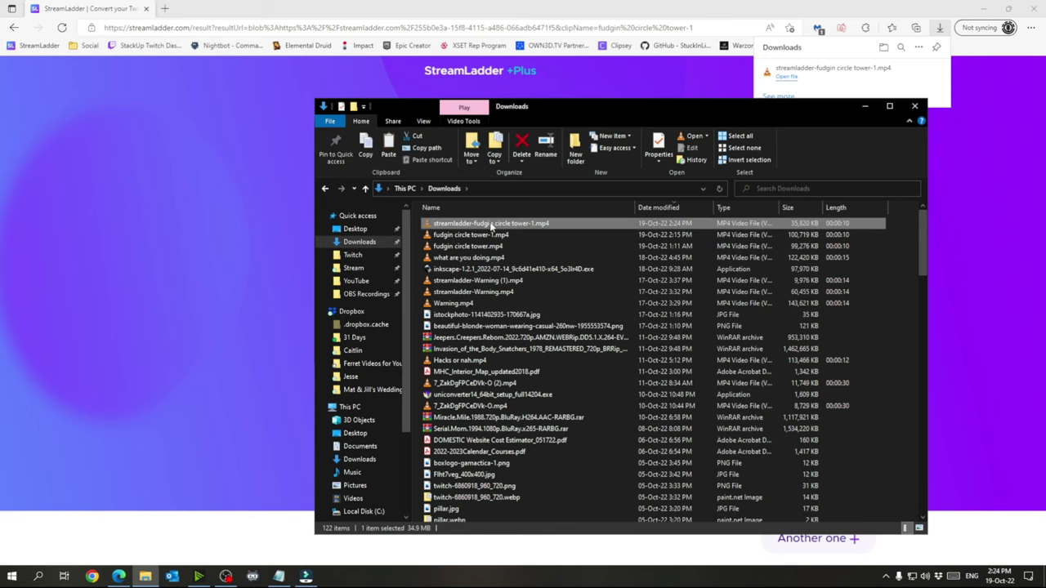
pyautogui.click(350, 377)
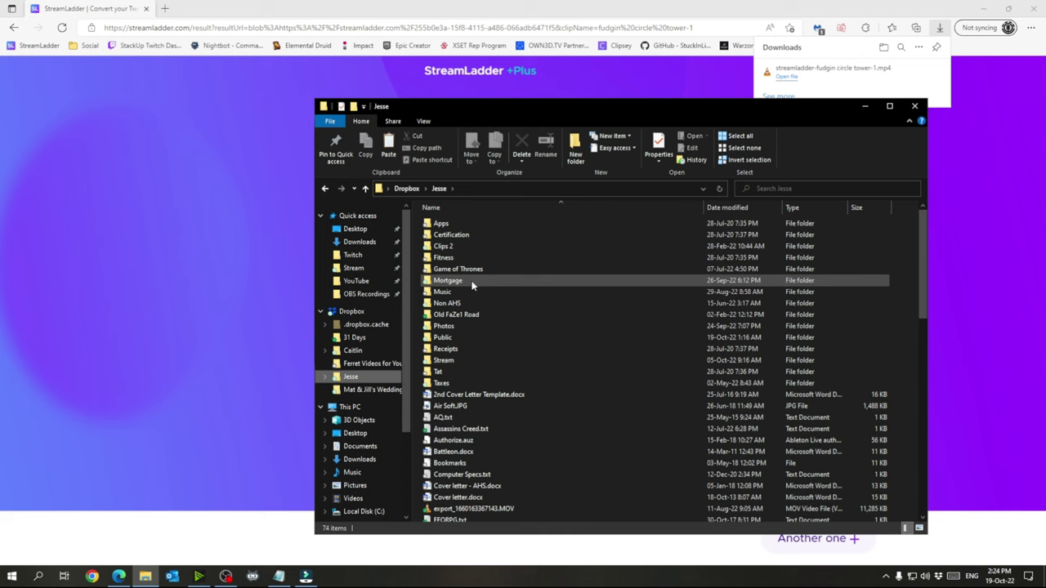
pyautogui.doubleClick(441, 339)
pyautogui.scroll(-5, 588, 335)
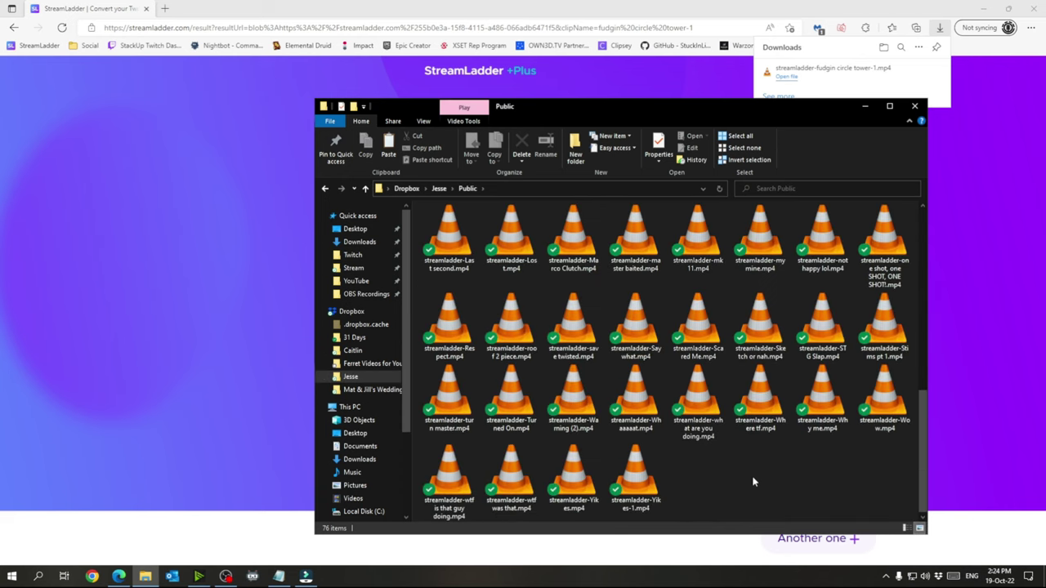
pyautogui.hotkey('ctrl', 'v')
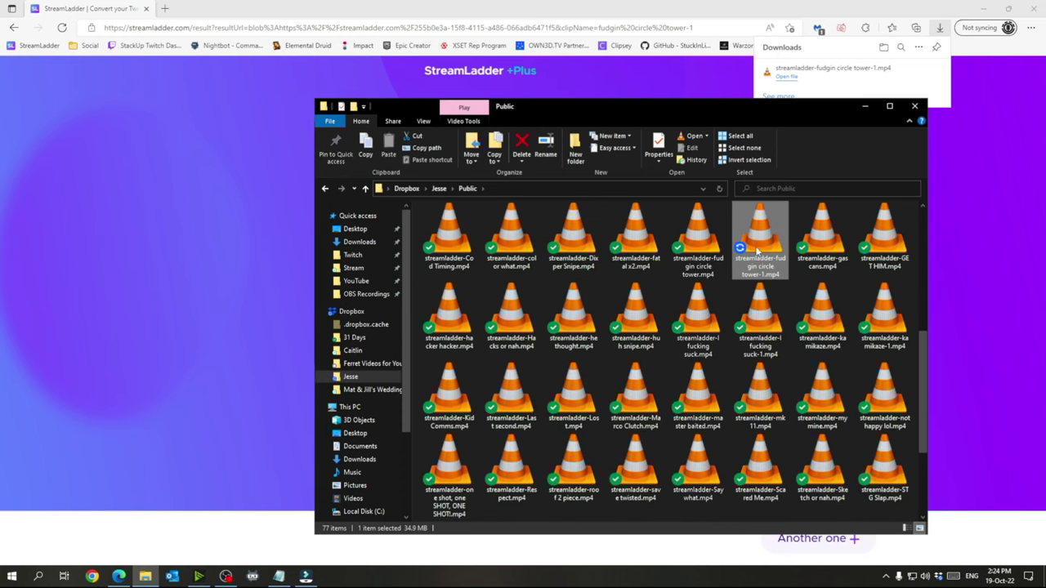